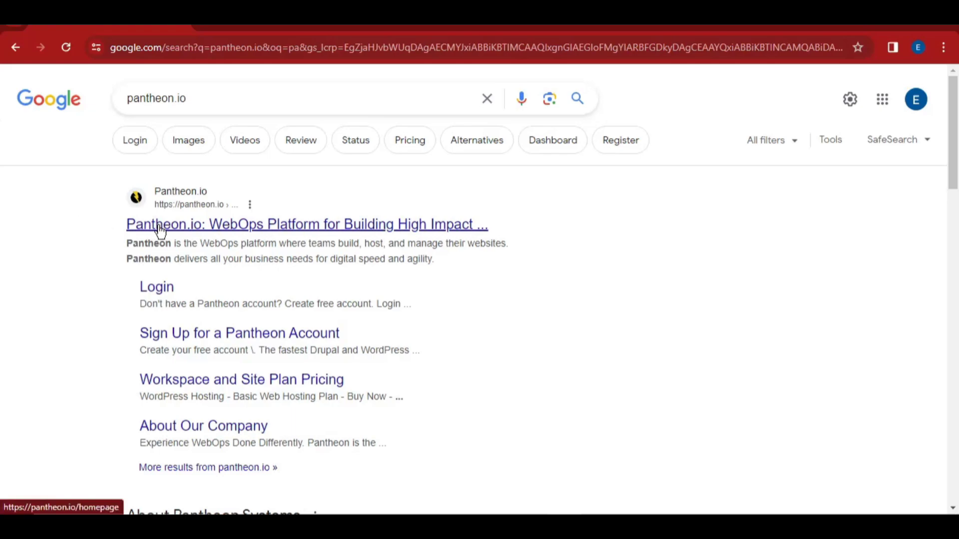
Open pantheon.io from the search results and dismiss the cookie consent notice
{"action": "left_click", "coordinate": [160, 231]}
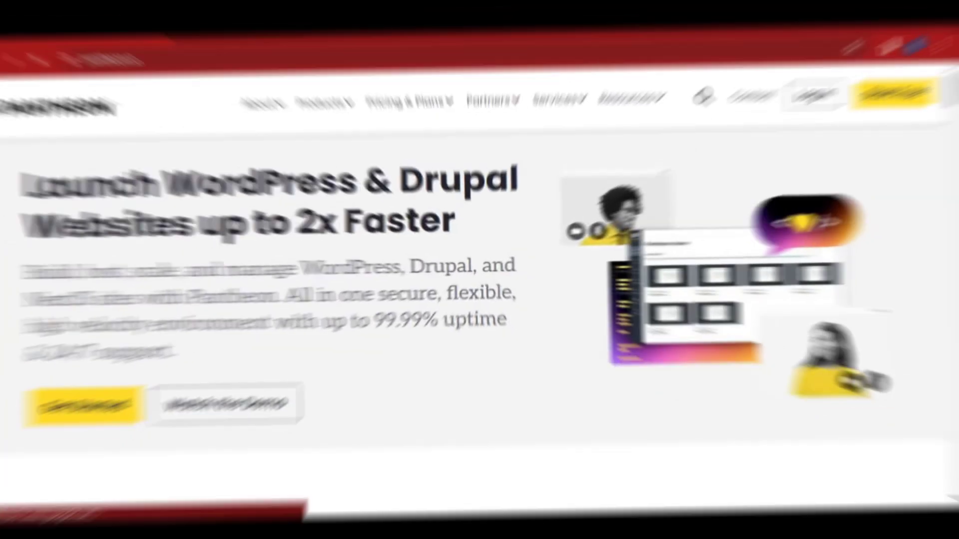
{"action": "scroll", "coordinate": [248, 295], "scroll_direction": "down", "scroll_amount": 4}
{"action": "scroll", "coordinate": [250, 300], "scroll_direction": "up", "scroll_amount": 4}
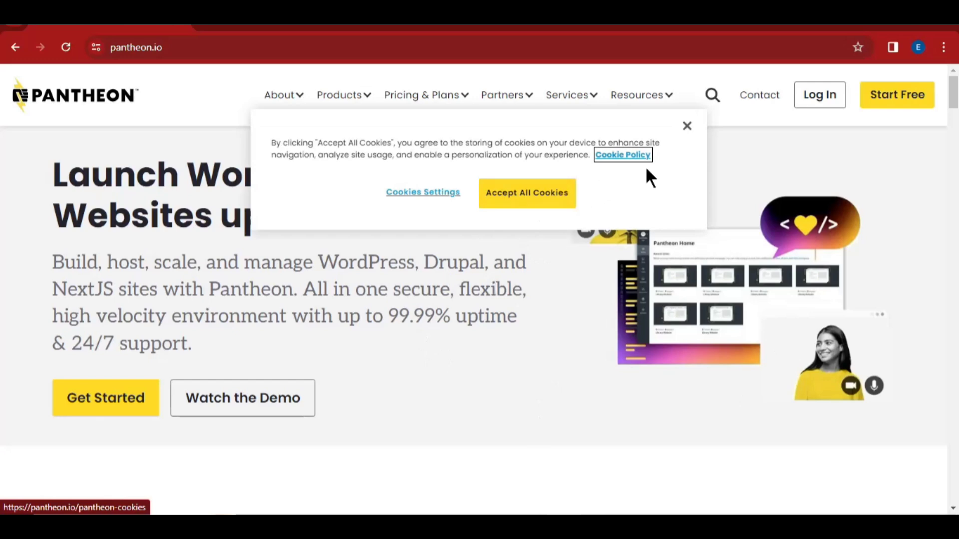
{"action": "left_click", "coordinate": [687, 126]}
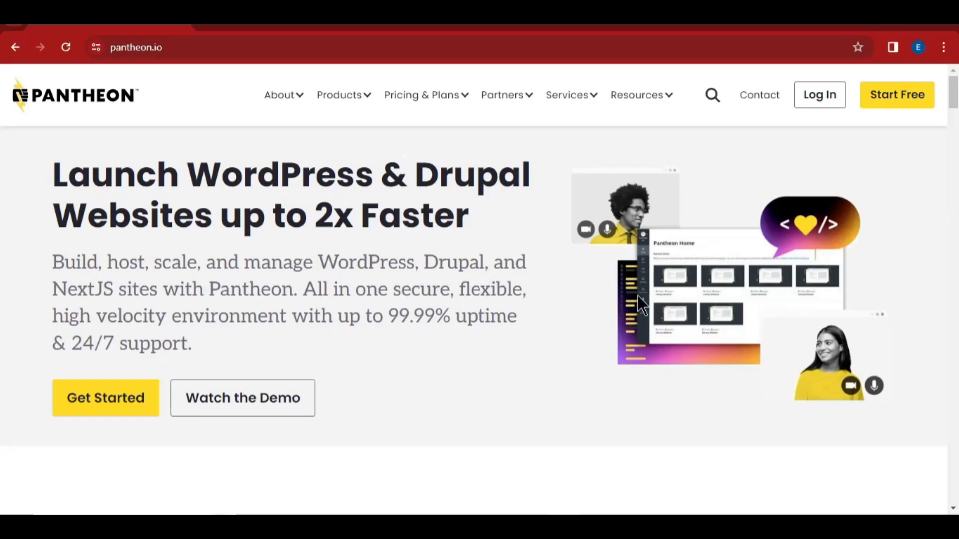
Begin the Start Free signup with Google and pick the Google account to sign in with
{"action": "left_click", "coordinate": [906, 104]}
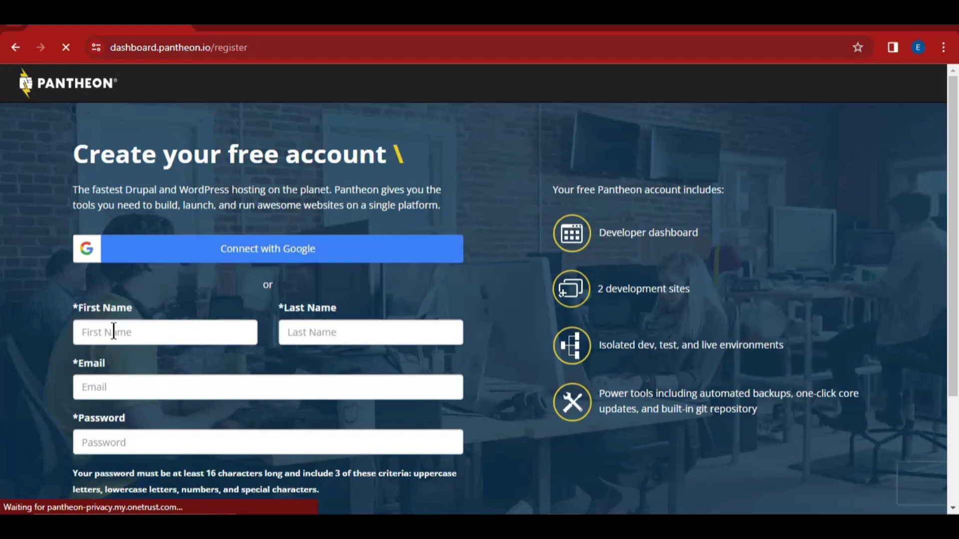
{"action": "scroll", "coordinate": [133, 347], "scroll_direction": "down", "scroll_amount": 2}
{"action": "scroll", "coordinate": [148, 372], "scroll_direction": "down", "scroll_amount": 1}
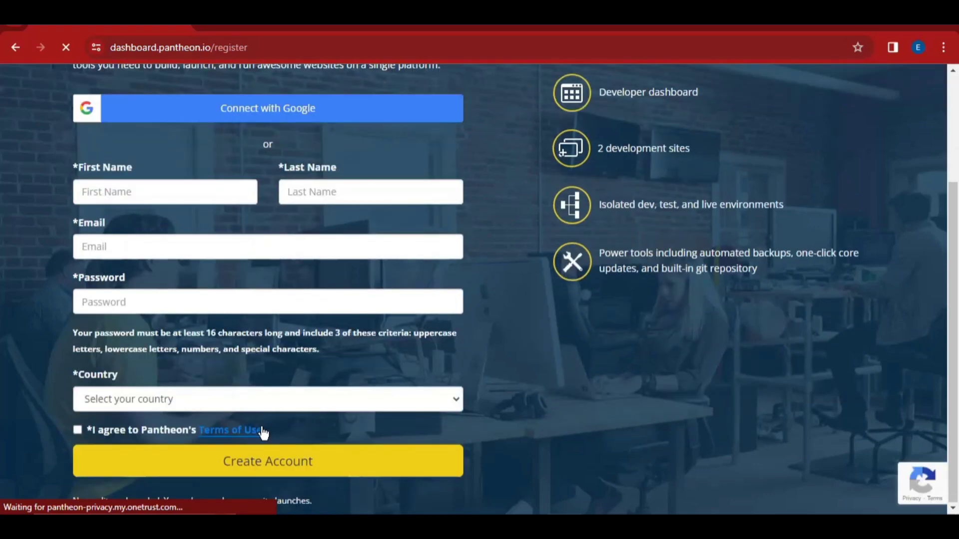
{"action": "scroll", "coordinate": [263, 446], "scroll_direction": "up", "scroll_amount": 3}
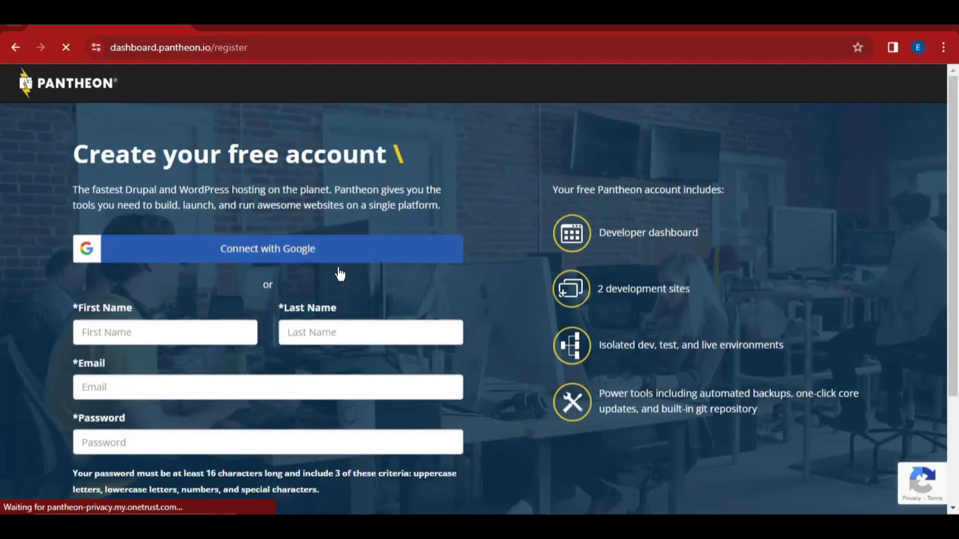
{"action": "left_click", "coordinate": [278, 257]}
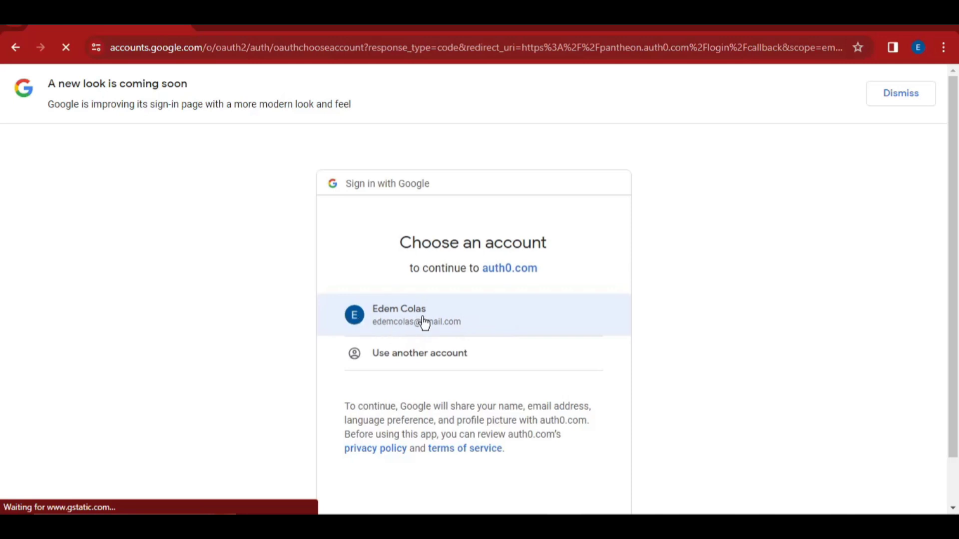
{"action": "left_click", "coordinate": [402, 322]}
Allow the Google sign-in and enter the first and last name on the registration form
{"action": "left_click", "coordinate": [539, 359]}
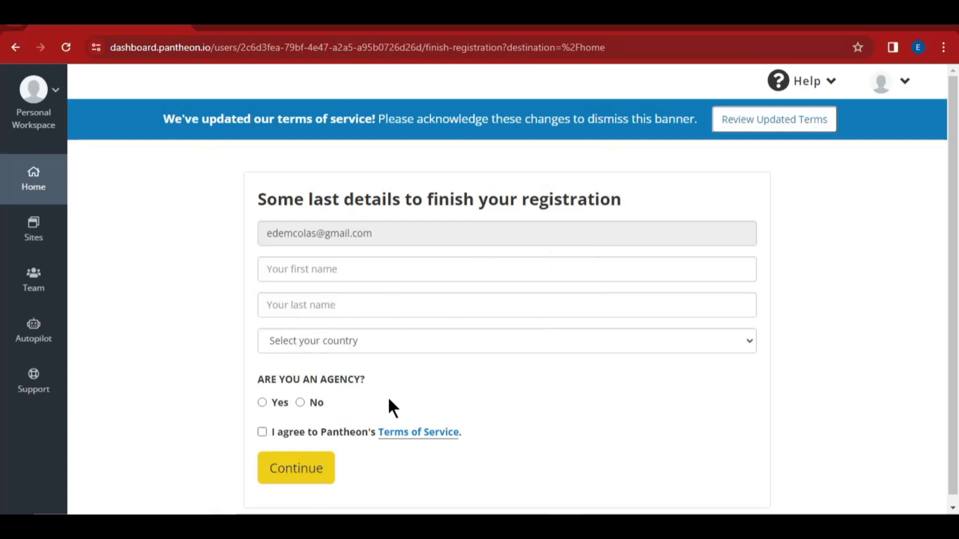
{"action": "left_click", "coordinate": [395, 270]}
{"action": "type", "text": "E"}
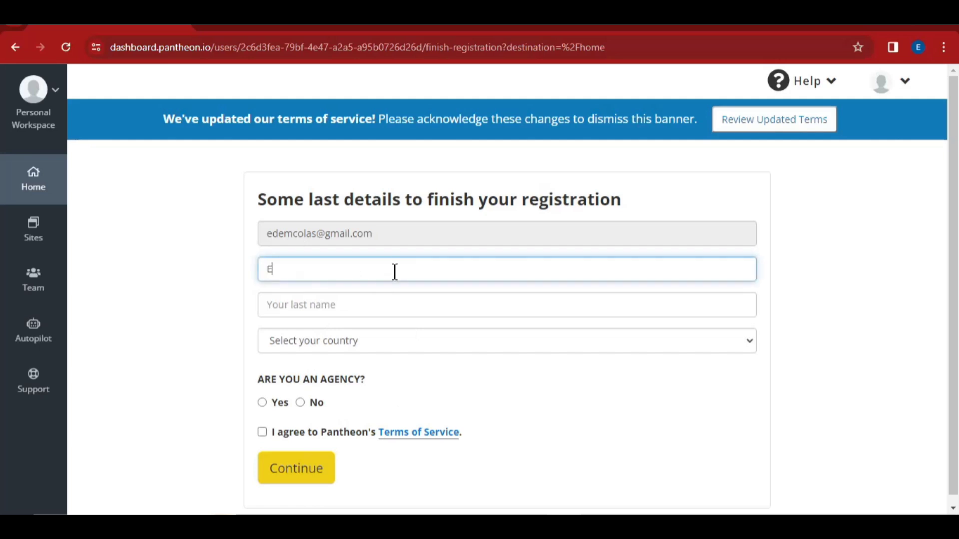
{"action": "type", "text": "lu"}
{"action": "left_click", "coordinate": [384, 304]}
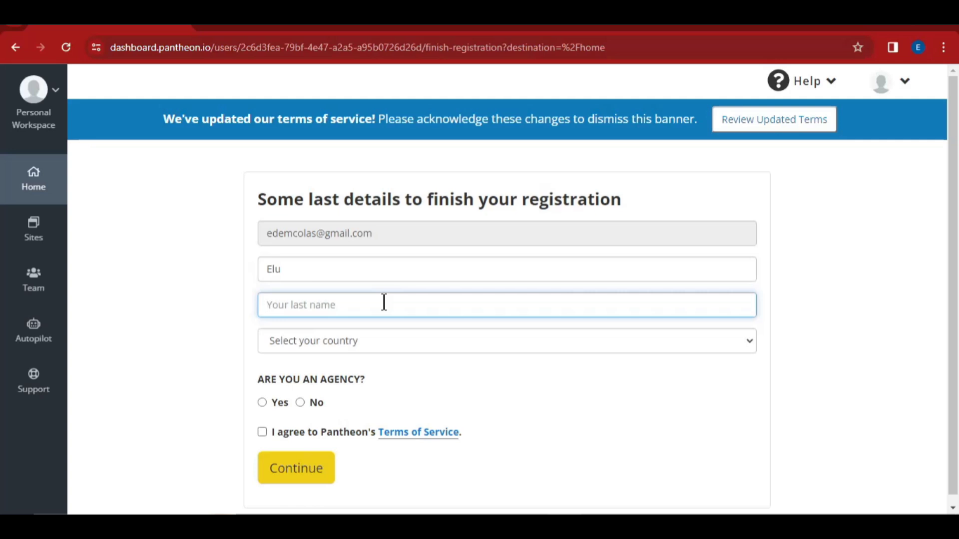
{"action": "type", "text": "Abu"}
Set the registration country to Ghana
{"action": "left_click", "coordinate": [392, 341]}
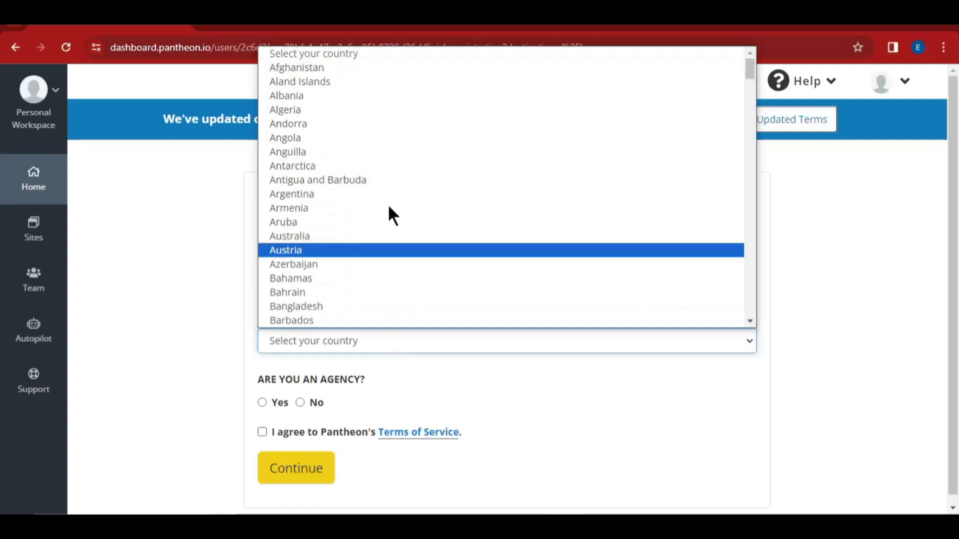
{"action": "scroll", "coordinate": [387, 204], "scroll_direction": "down", "scroll_amount": 20}
{"action": "scroll", "coordinate": [377, 239], "scroll_direction": "down", "scroll_amount": 3}
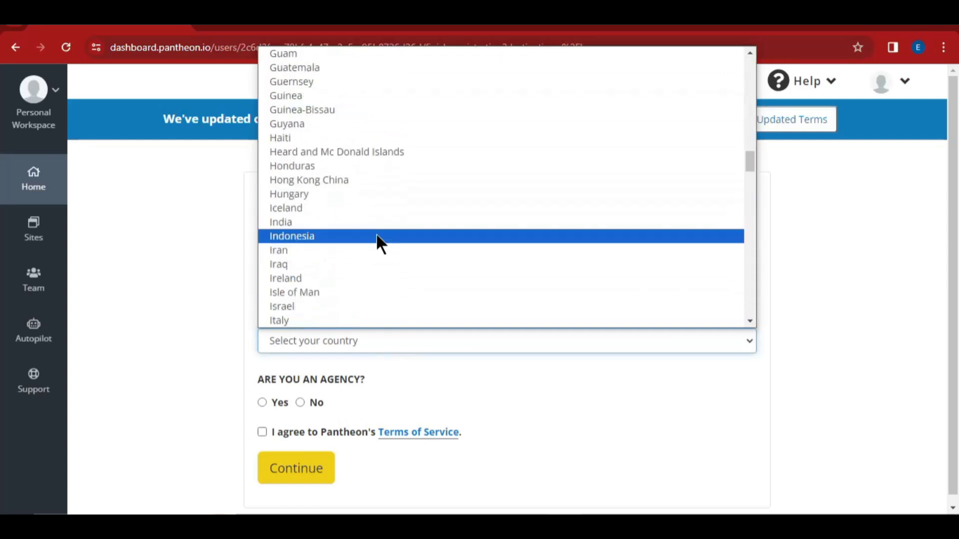
{"action": "scroll", "coordinate": [376, 242], "scroll_direction": "up", "scroll_amount": 6}
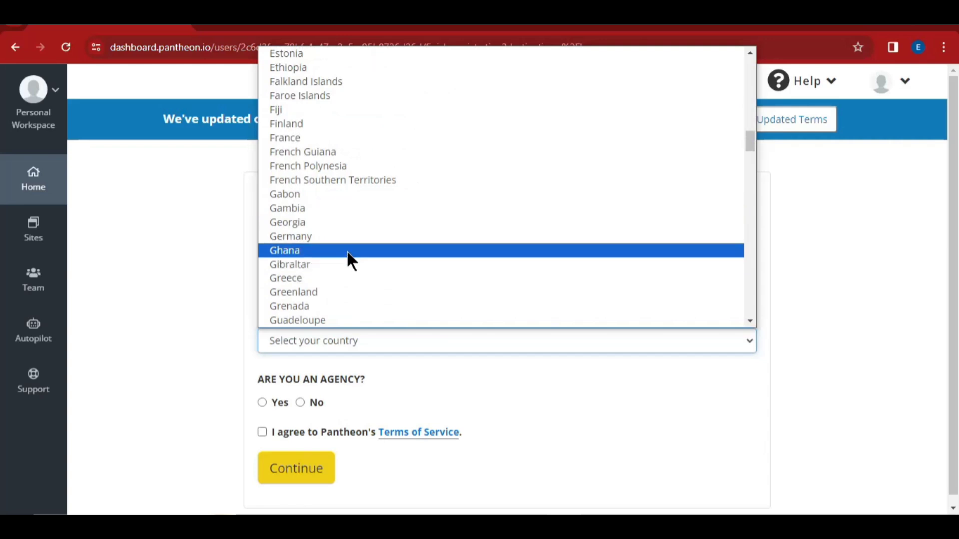
{"action": "left_click", "coordinate": [347, 251]}
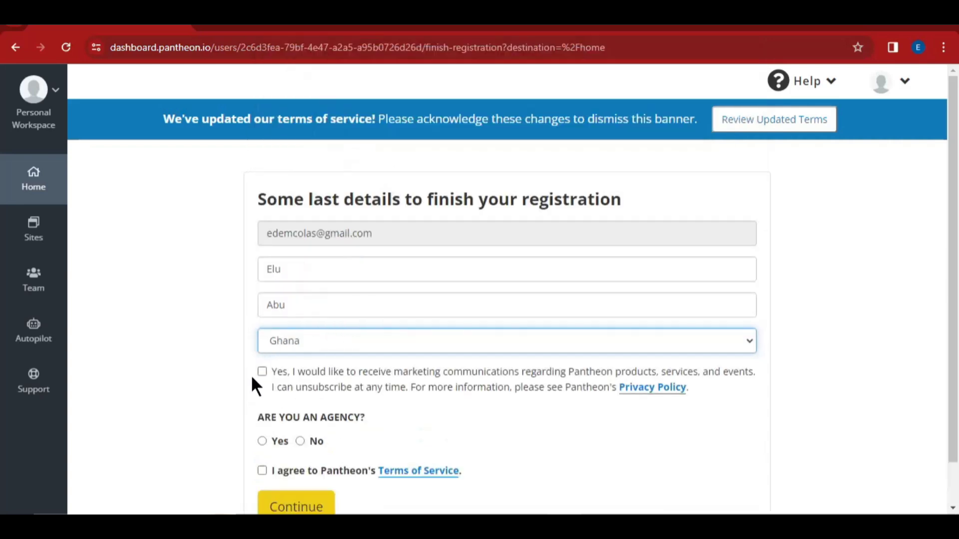
Answer No to being an agency, accept the Terms of Service, and submit the registration
{"action": "scroll", "coordinate": [255, 365], "scroll_direction": "down", "scroll_amount": 1}
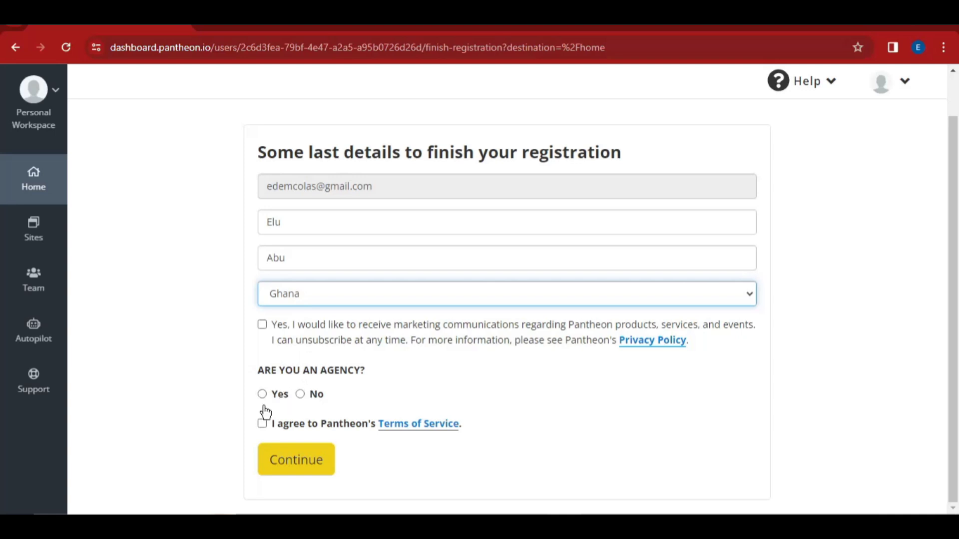
{"action": "left_click", "coordinate": [299, 394]}
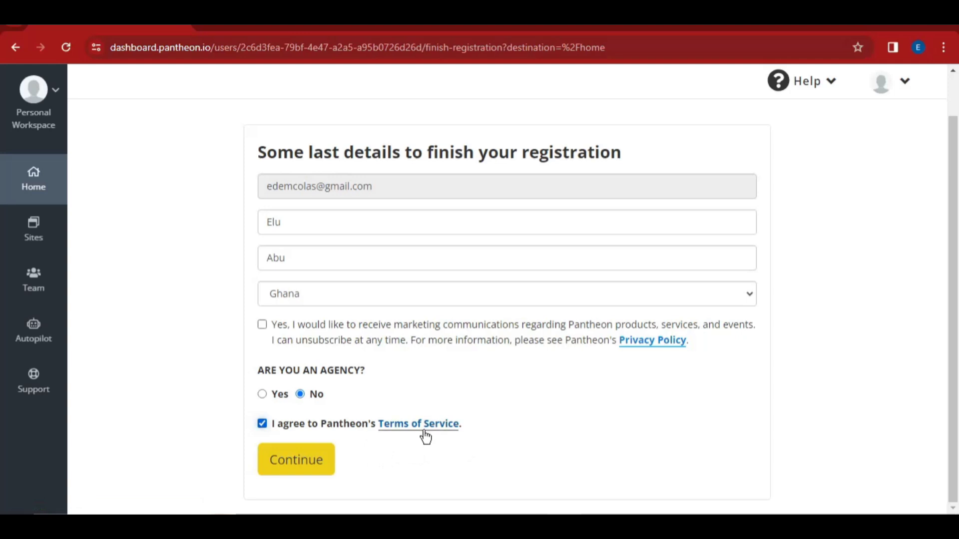
{"action": "left_click", "coordinate": [300, 469]}
{"action": "right_click", "coordinate": [299, 460]}
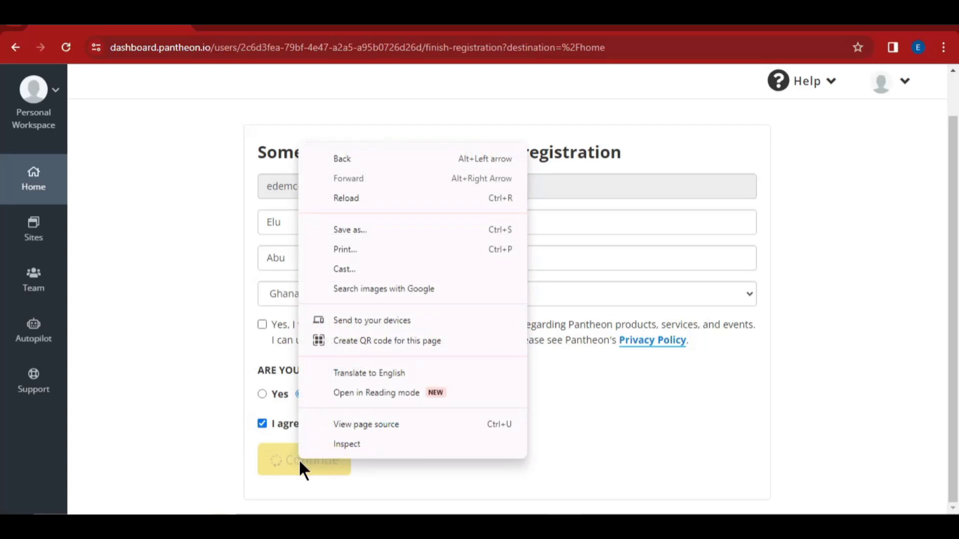
{"action": "left_click", "coordinate": [698, 398]}
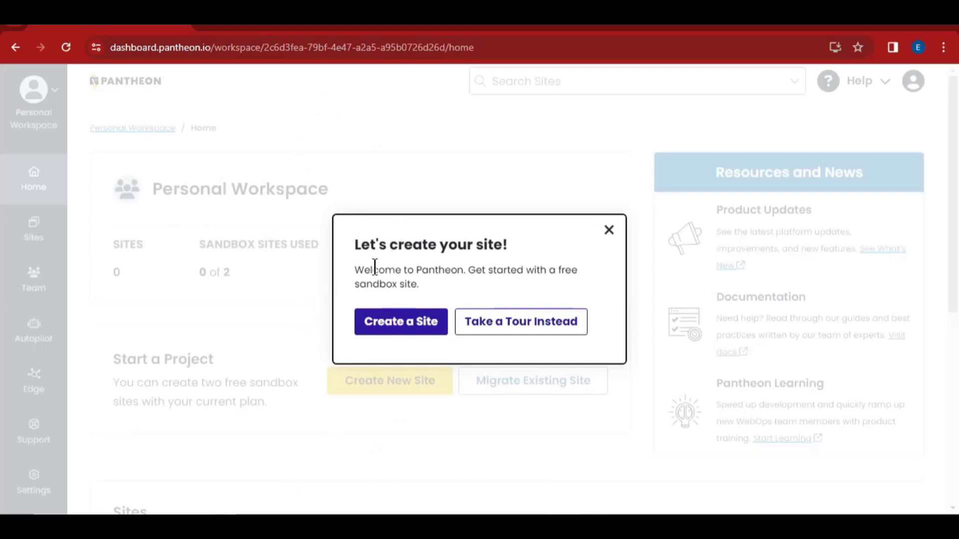
Close the "Let's create your site!" prompt and choose Create New Site
{"action": "left_click", "coordinate": [609, 232]}
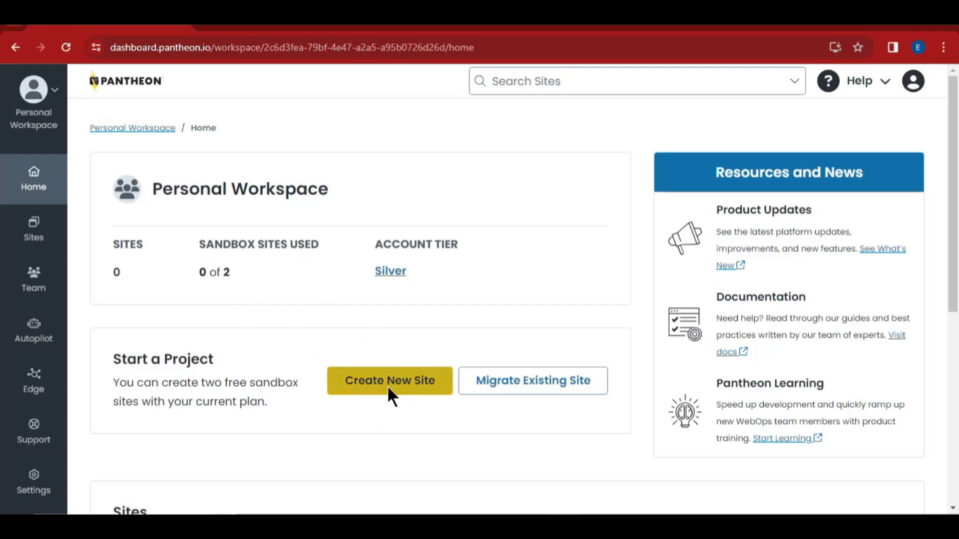
{"action": "left_click", "coordinate": [402, 383]}
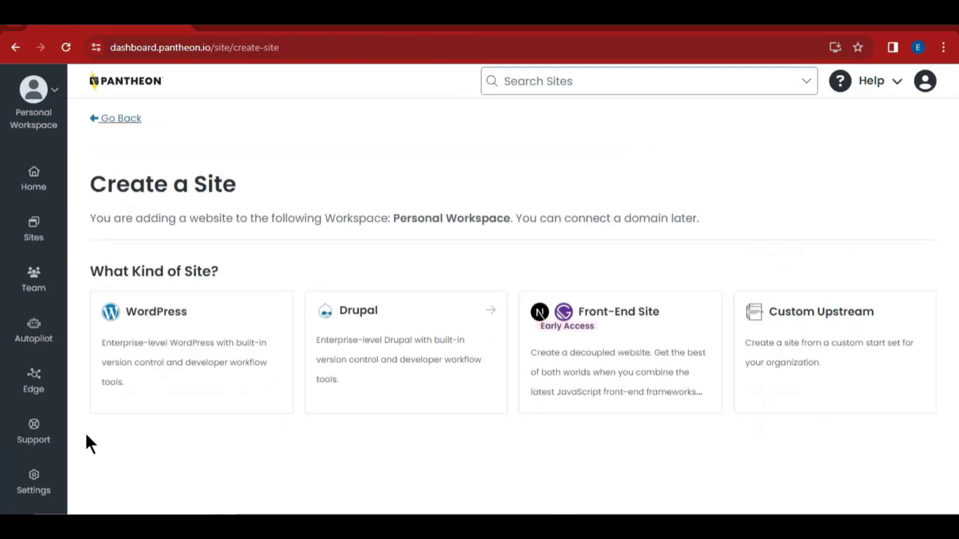
Select WordPress on the Create a Site page
{"action": "left_click", "coordinate": [198, 326]}
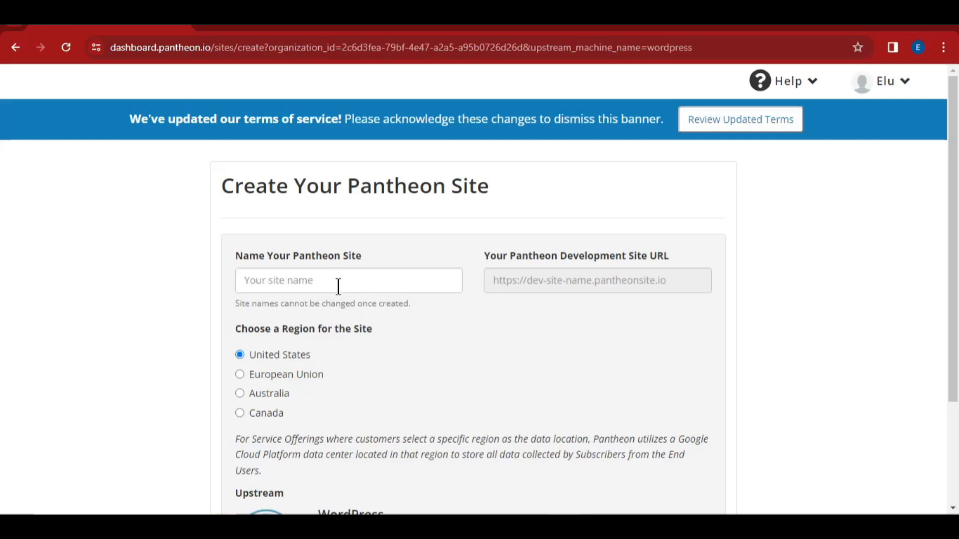
Name the WordPress site Fhent2020, deploy it, and go to its site dashboard
{"action": "left_click", "coordinate": [402, 283]}
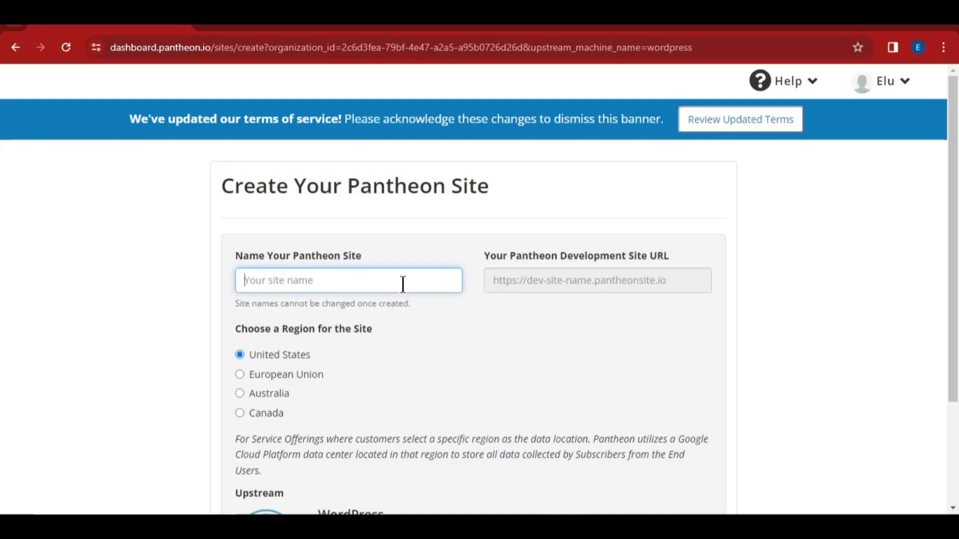
{"action": "type", "text": "Fhent2020"}
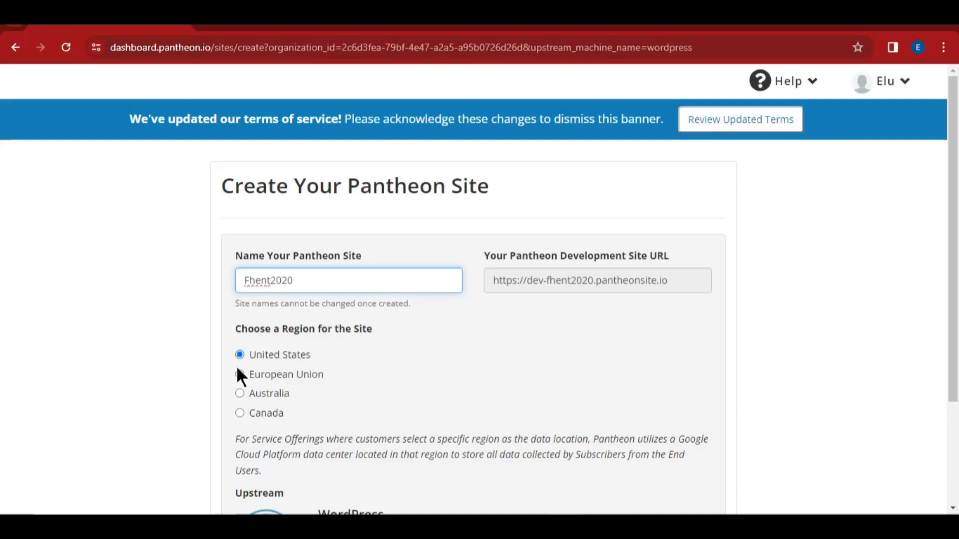
{"action": "scroll", "coordinate": [249, 391], "scroll_direction": "down", "scroll_amount": 3}
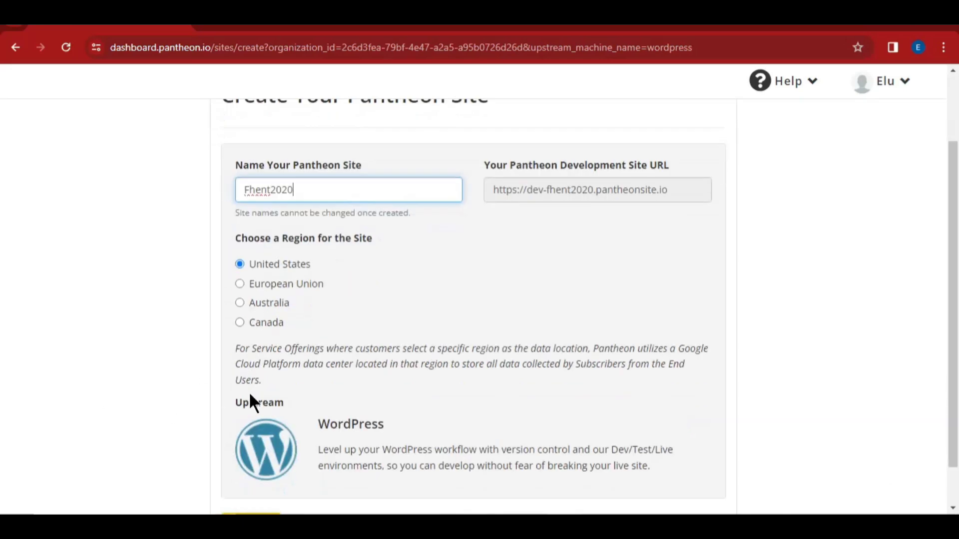
{"action": "left_click", "coordinate": [255, 485]}
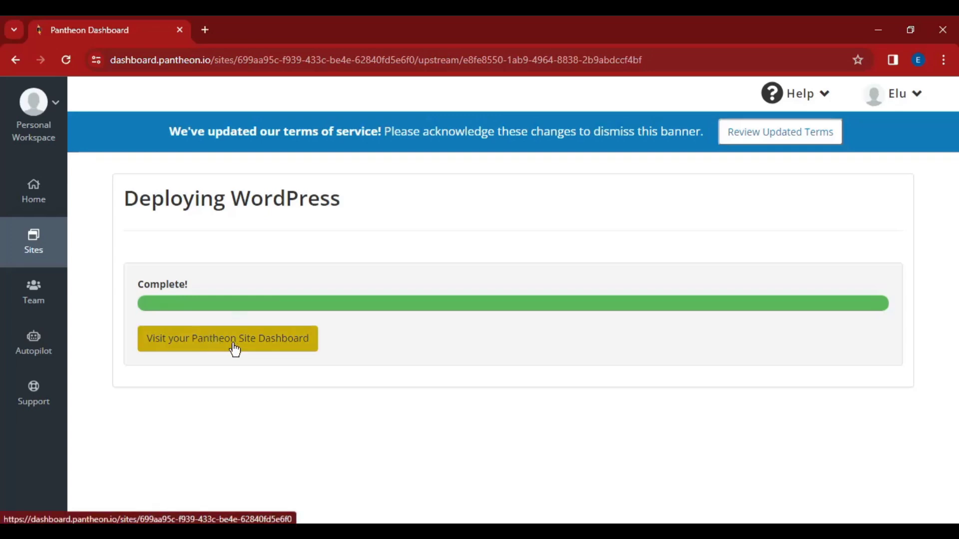
{"action": "left_click", "coordinate": [258, 344]}
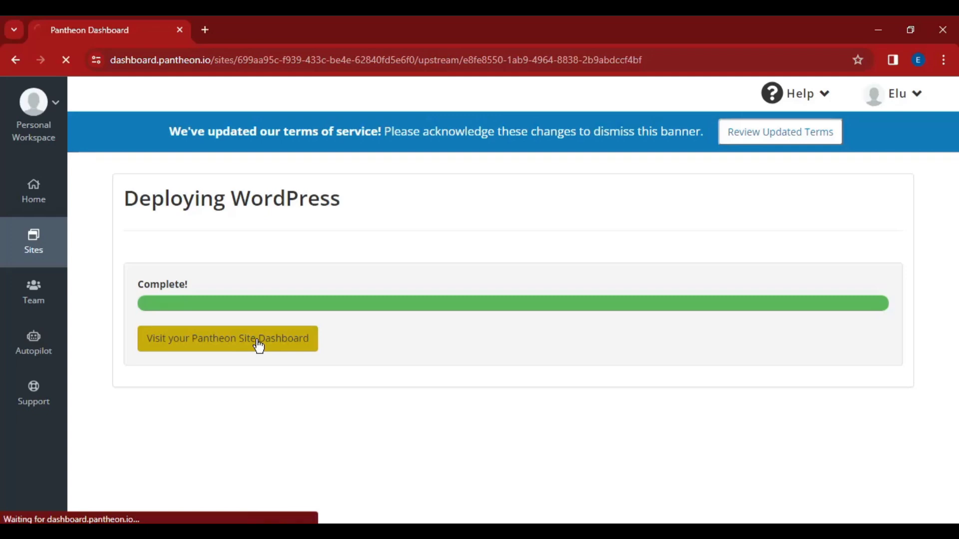
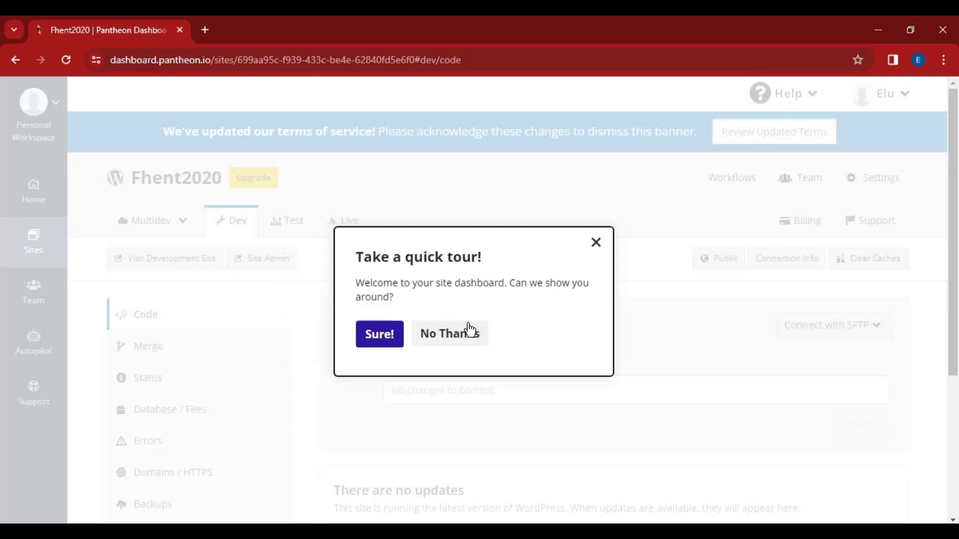
Decline the 'Take a quick tour!' offer on the Fhent2020 site dashboard
{"action": "left_click", "coordinate": [452, 337]}
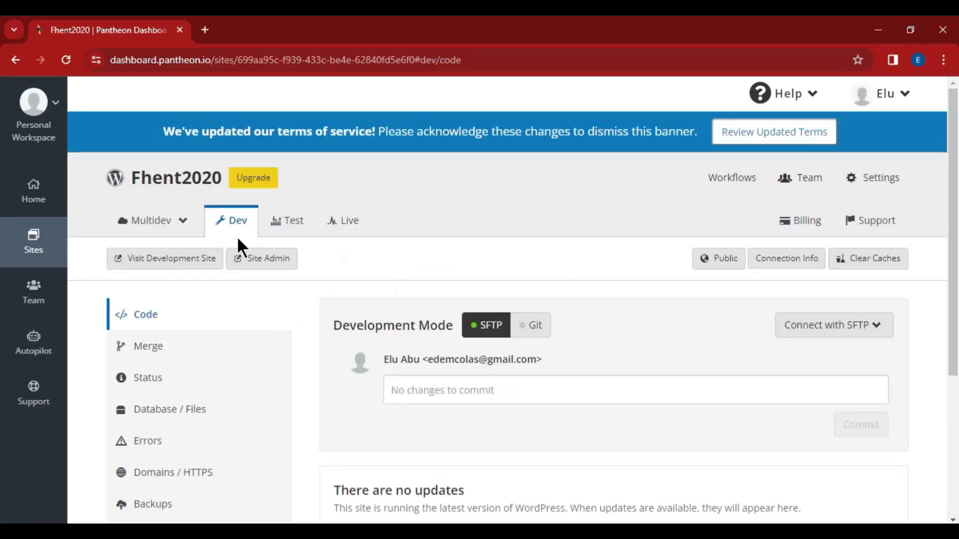
Open the Dev site's WordPress admin in a new tab and reach the language Continue button
{"action": "left_click", "coordinate": [270, 266]}
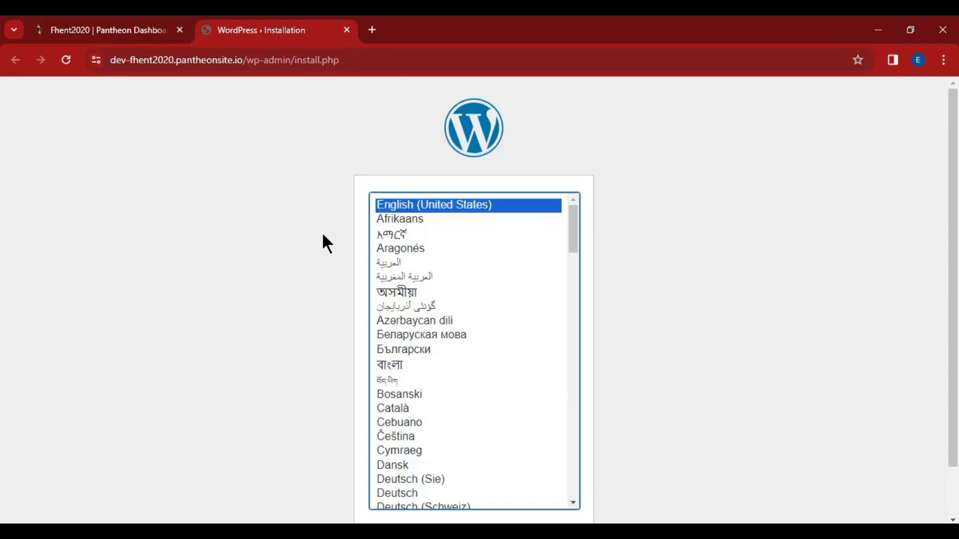
{"action": "scroll", "coordinate": [305, 245], "scroll_direction": "down", "scroll_amount": 1}
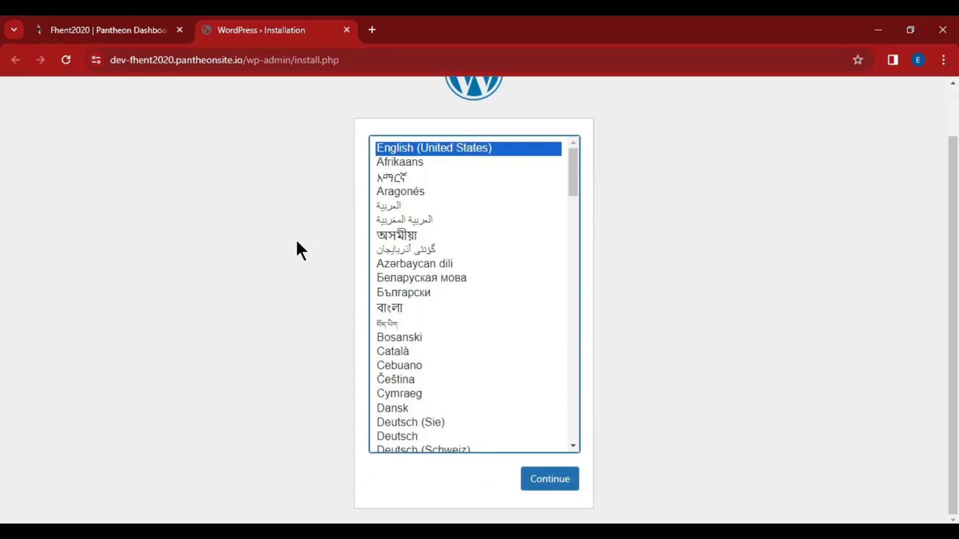
Continue in English and enter the site title 'Travel and see'
{"action": "left_click", "coordinate": [553, 488]}
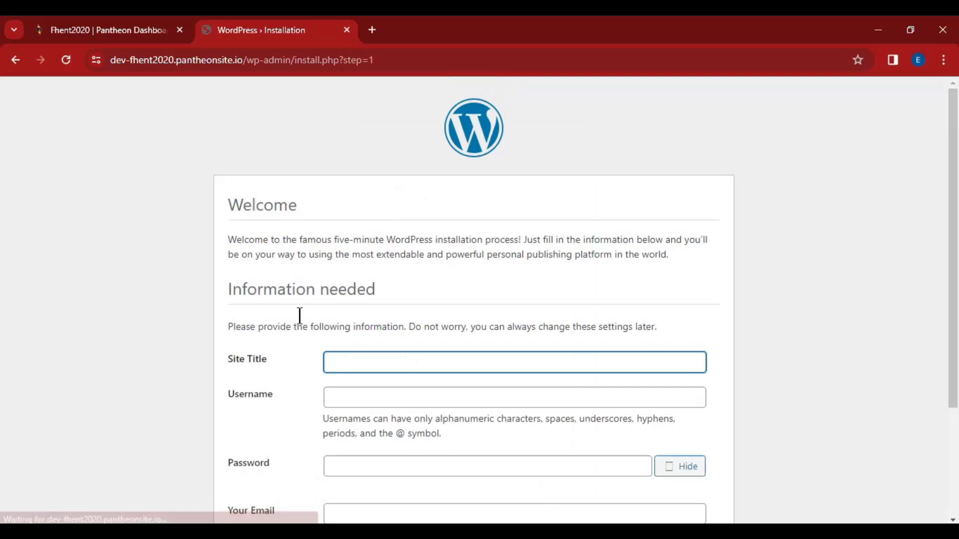
{"action": "scroll", "coordinate": [300, 317], "scroll_direction": "down", "scroll_amount": 3}
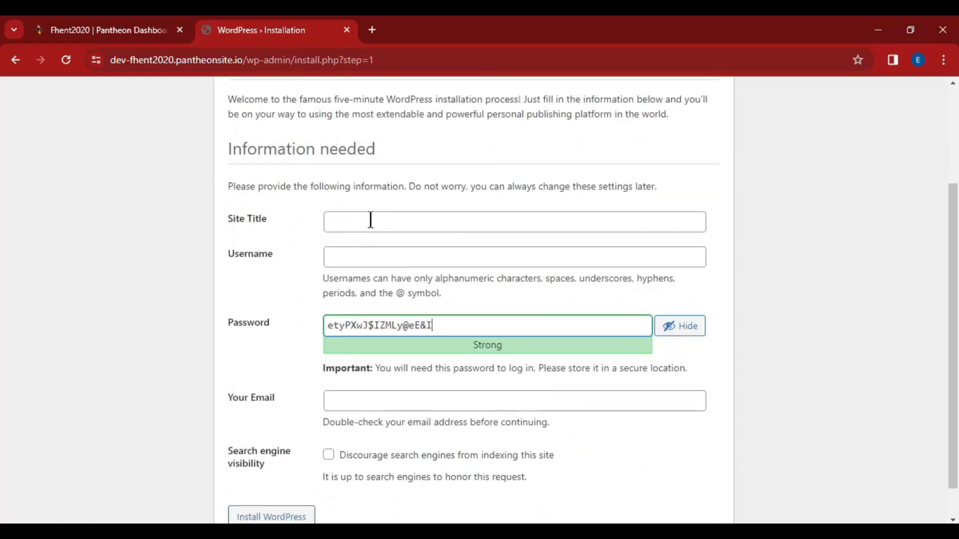
{"action": "left_click", "coordinate": [371, 220]}
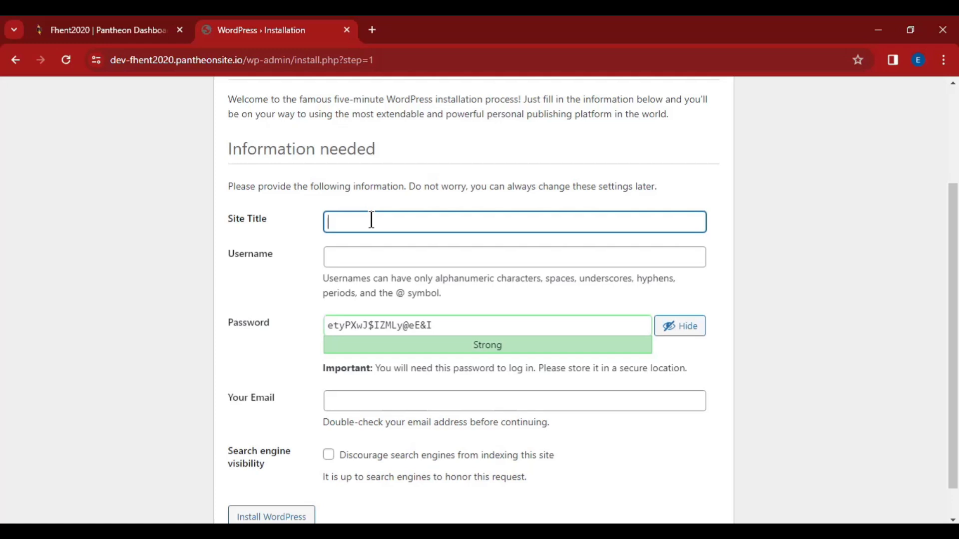
{"action": "type", "text": "Travel and see"}
Enter admin username 'Travelsee' and overwrite the end of the suggested password with a new one
{"action": "left_click", "coordinate": [362, 259]}
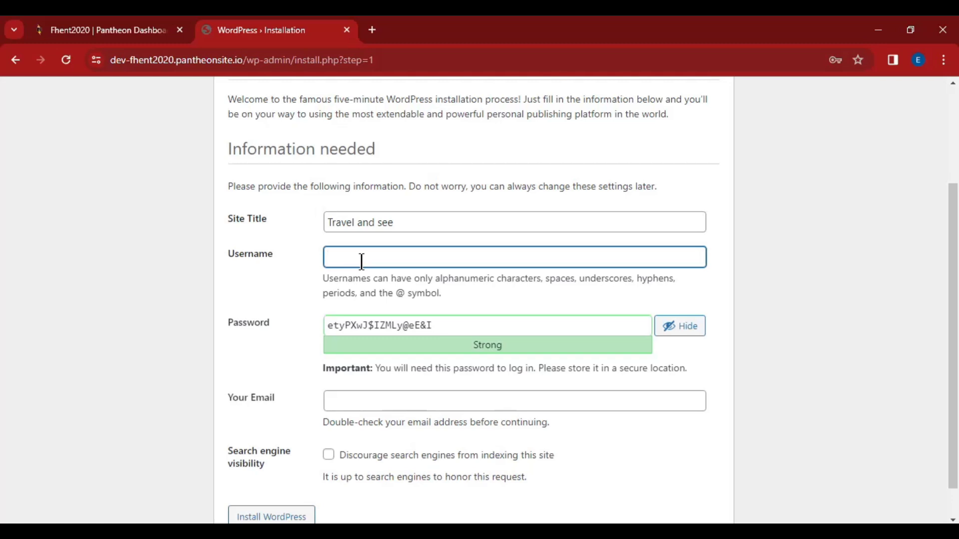
{"action": "type", "text": "Travelsee"}
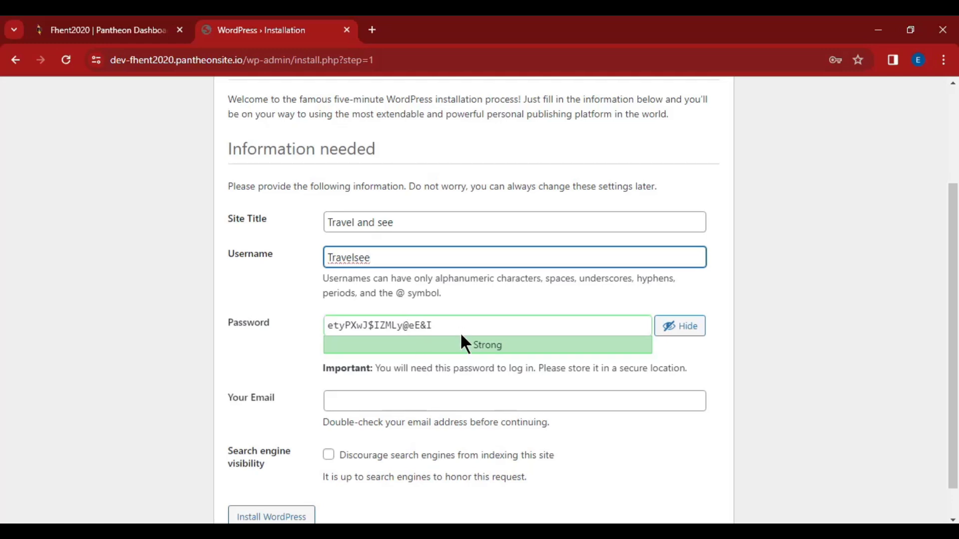
{"action": "left_click_drag", "start_coordinate": [456, 326], "coordinate": [367, 326]}
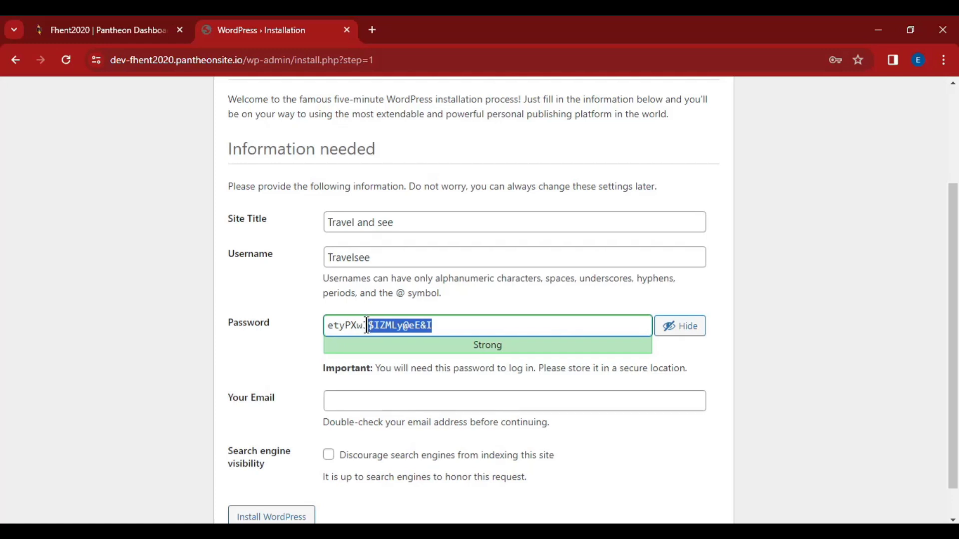
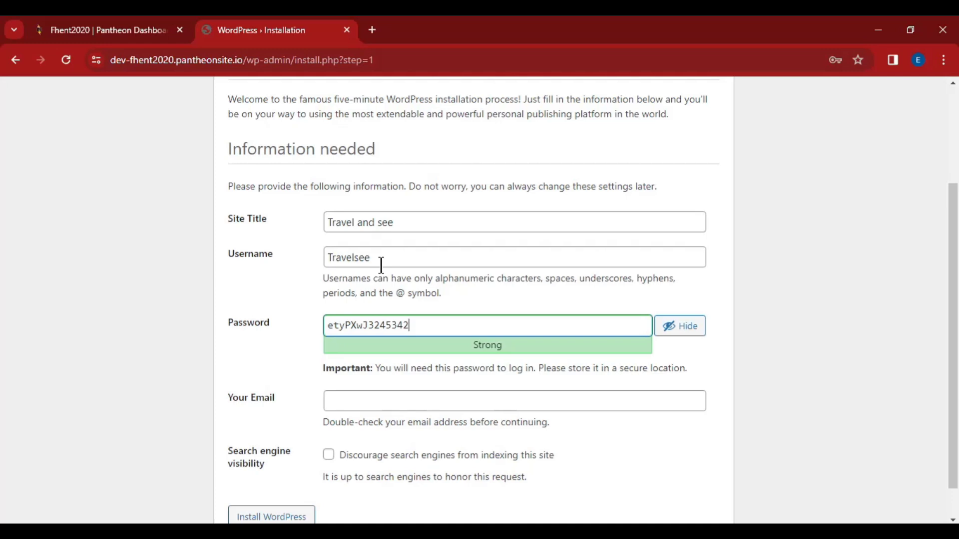
Paste the admin e-mail address into the setup form and run Install WordPress
{"action": "left_click", "coordinate": [139, 30]}
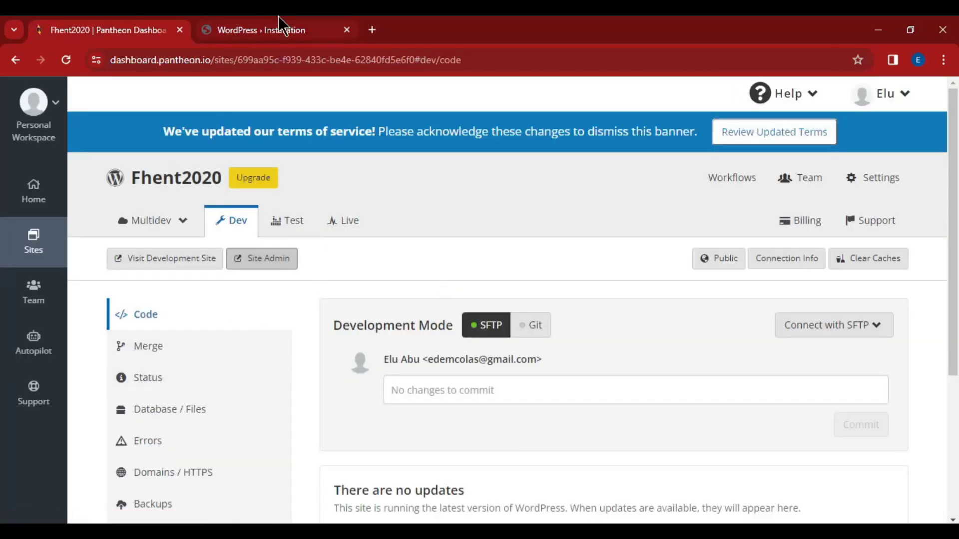
{"action": "left_click", "coordinate": [278, 29]}
{"action": "scroll", "coordinate": [458, 274], "scroll_direction": "down", "scroll_amount": 1}
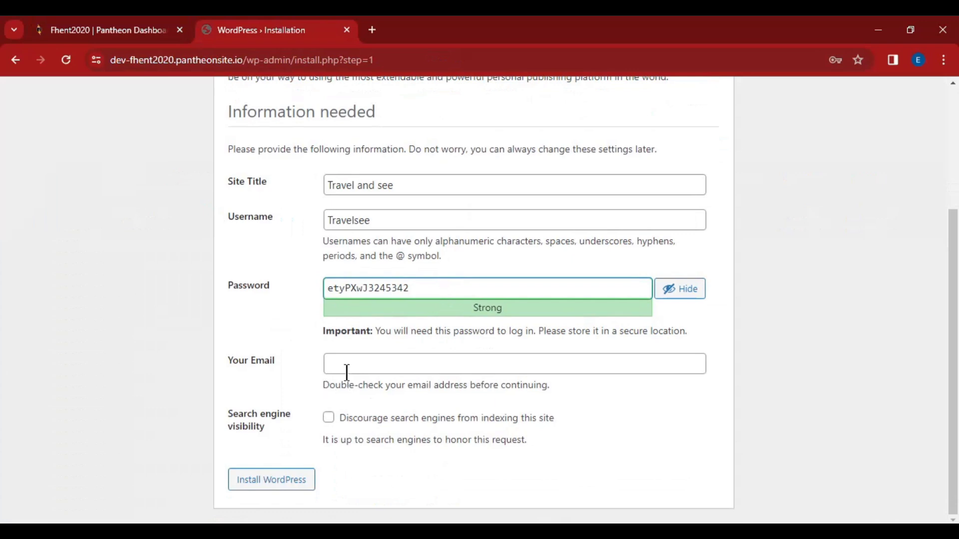
{"action": "left_click", "coordinate": [382, 367]}
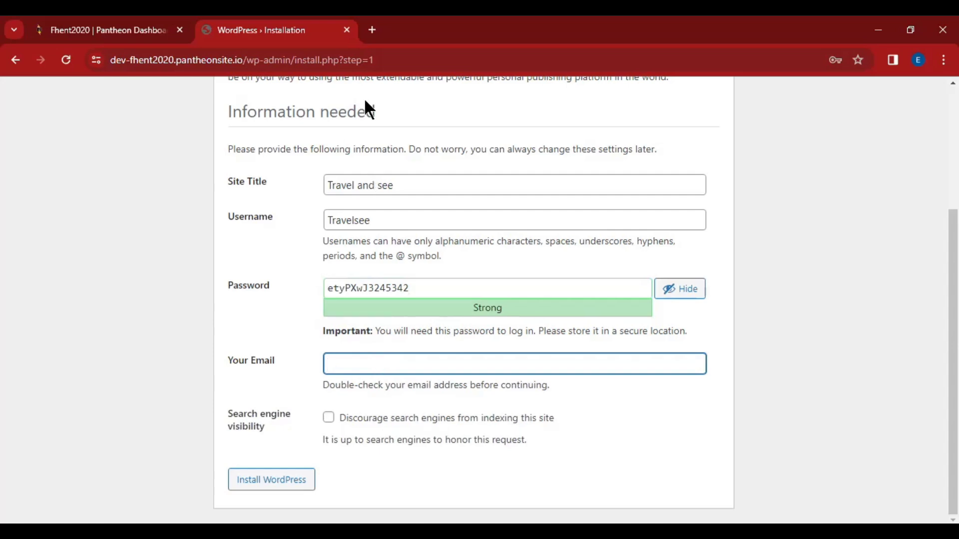
{"action": "right_click", "coordinate": [381, 365]}
{"action": "left_click", "coordinate": [415, 210]}
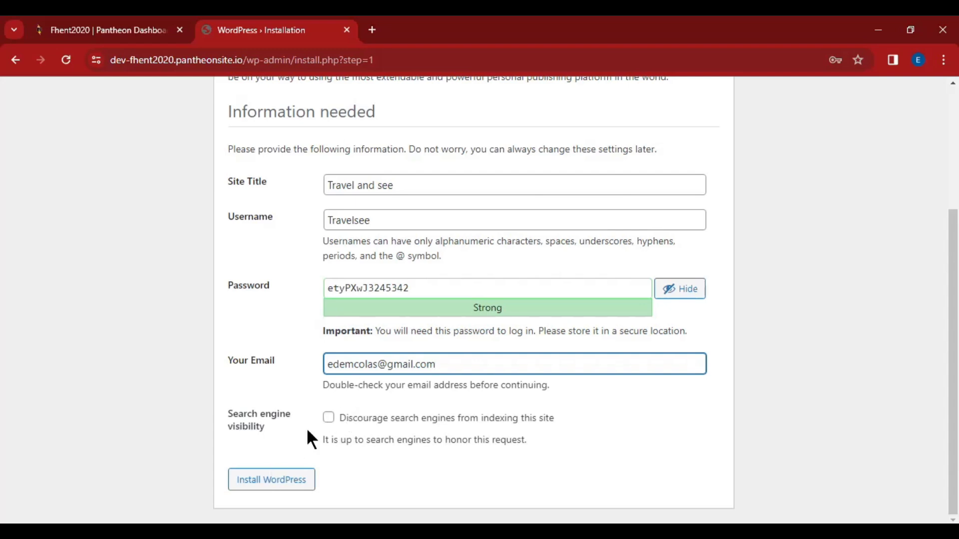
{"action": "left_click", "coordinate": [273, 490]}
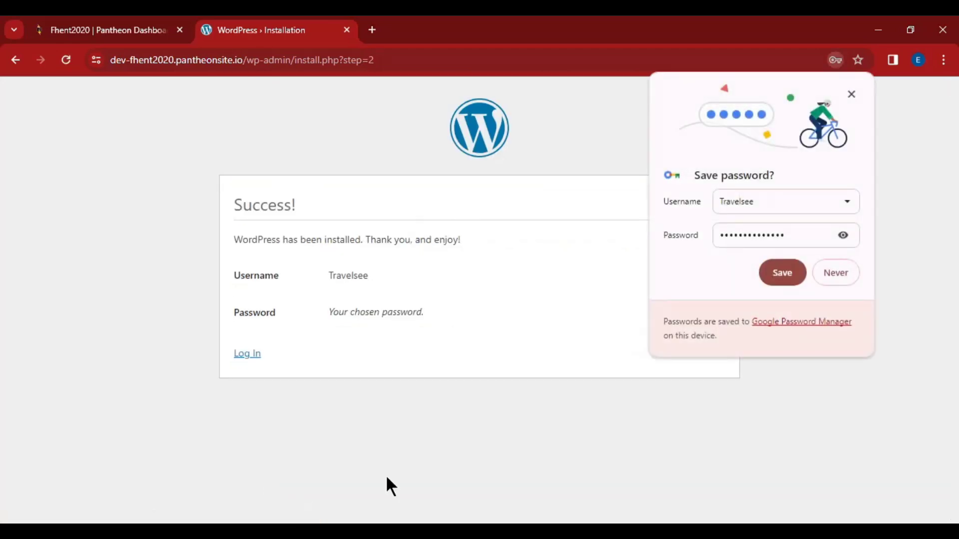
Save the new site's login in Chrome and go to the WordPress login page
{"action": "left_click", "coordinate": [780, 274]}
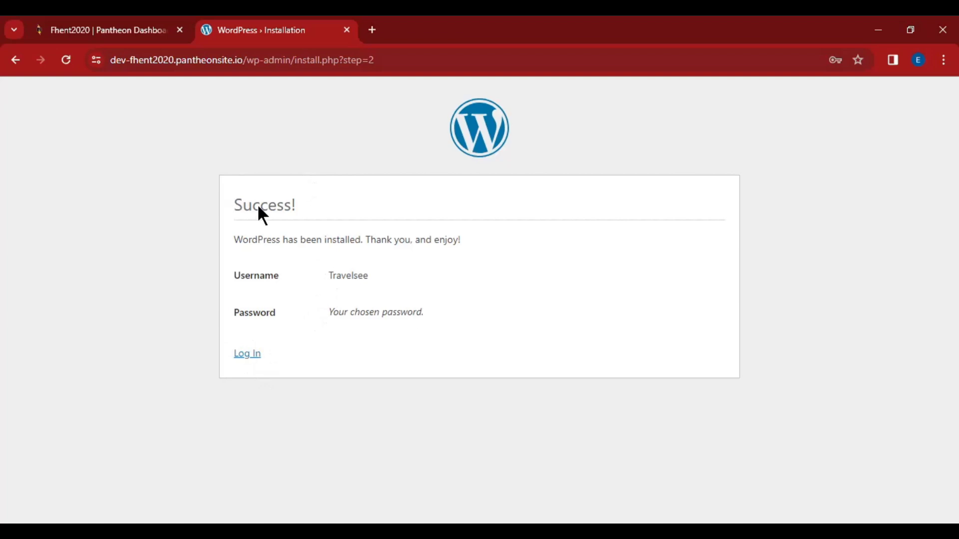
{"action": "left_click", "coordinate": [249, 356]}
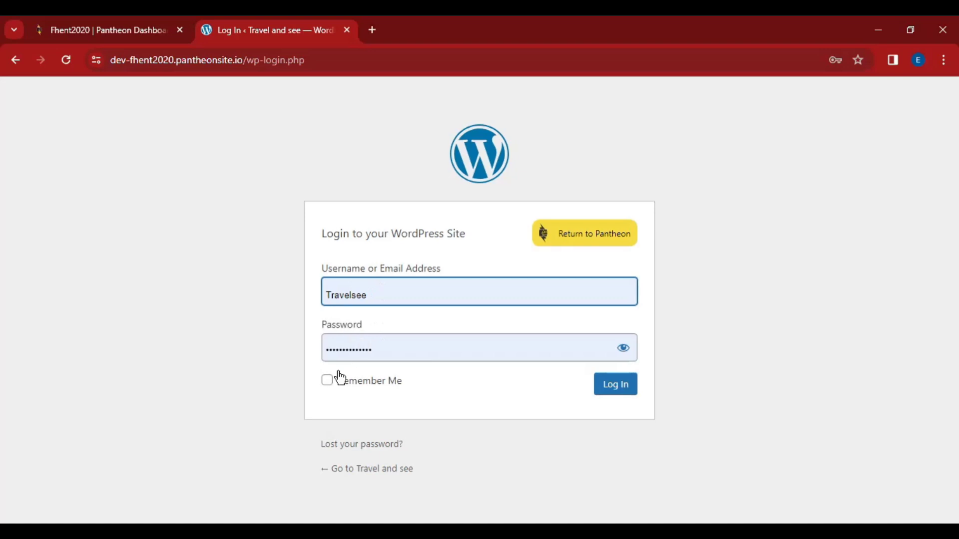
Sign in to Travel and see with Remember Me ticked
{"action": "left_click", "coordinate": [329, 383]}
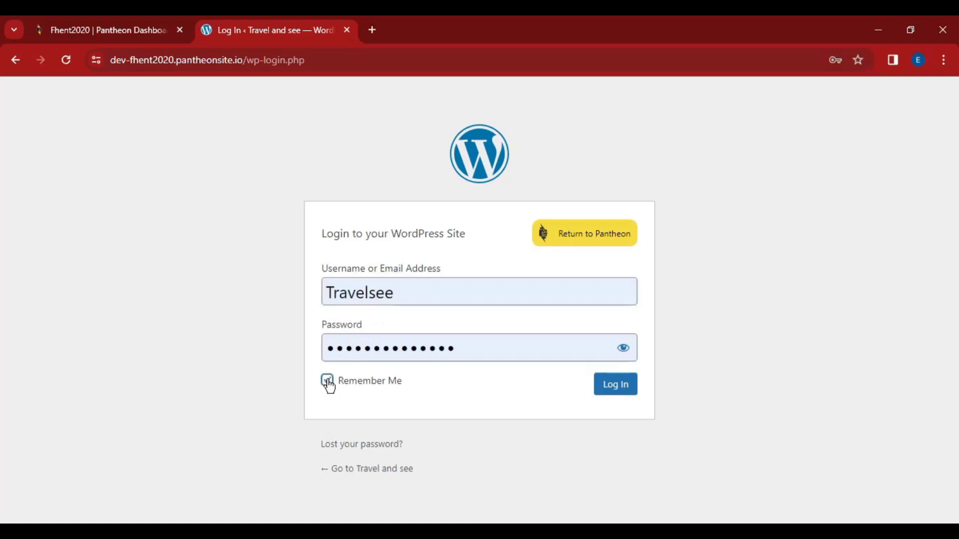
{"action": "left_click", "coordinate": [628, 392]}
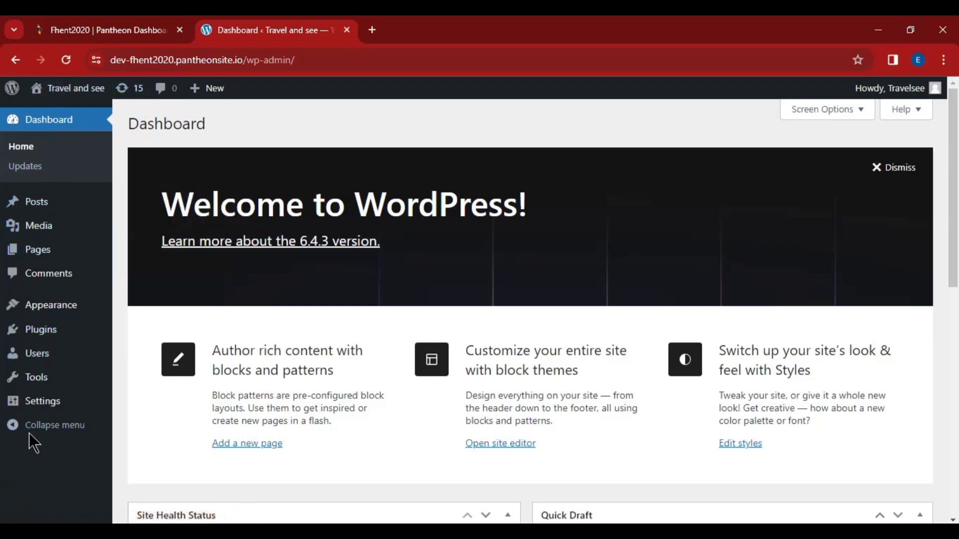
Hide Welcome, Events and News, Quick Draft, Activity, At a Glance and Site Health via Screen Options
{"action": "scroll", "coordinate": [424, 225], "scroll_direction": "down", "scroll_amount": 10}
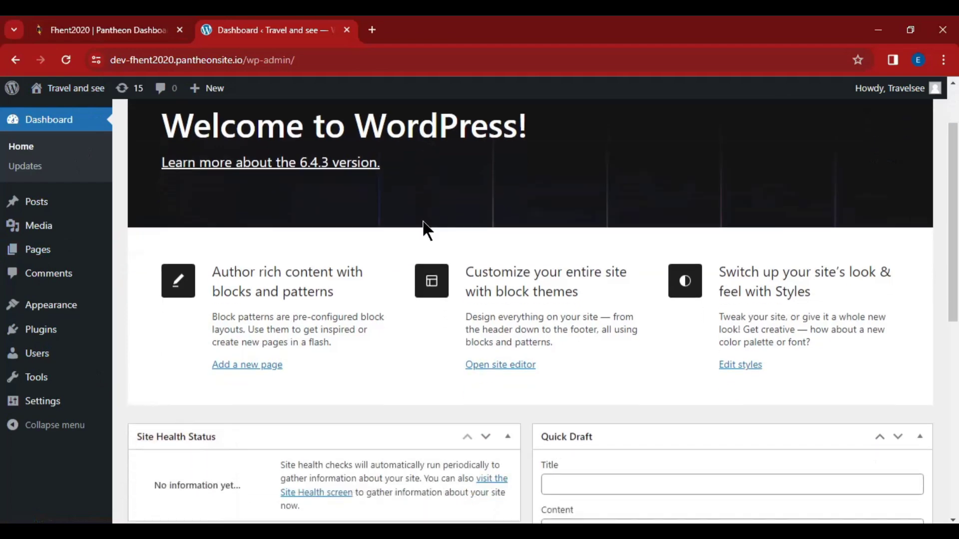
{"action": "scroll", "coordinate": [437, 299], "scroll_direction": "up", "scroll_amount": 8}
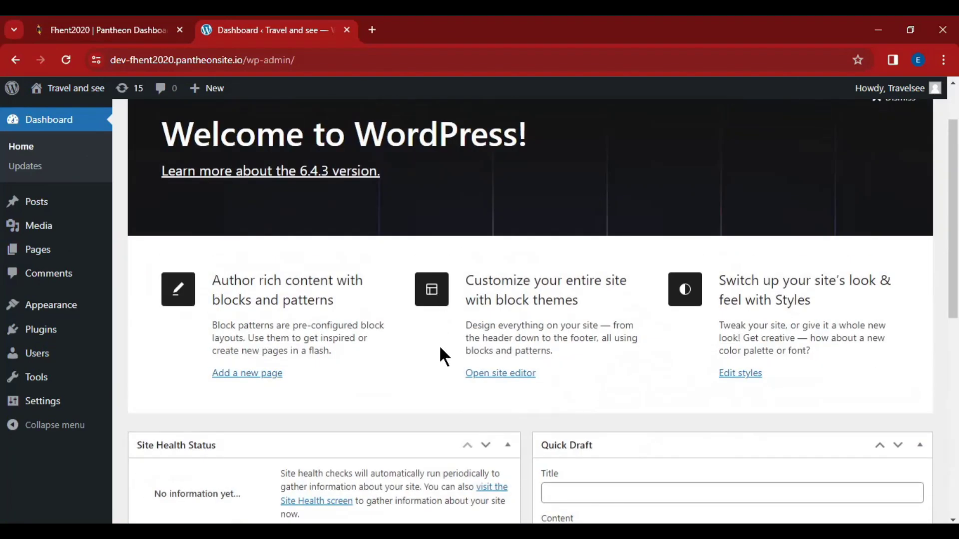
{"action": "scroll", "coordinate": [439, 345], "scroll_direction": "up", "scroll_amount": 2}
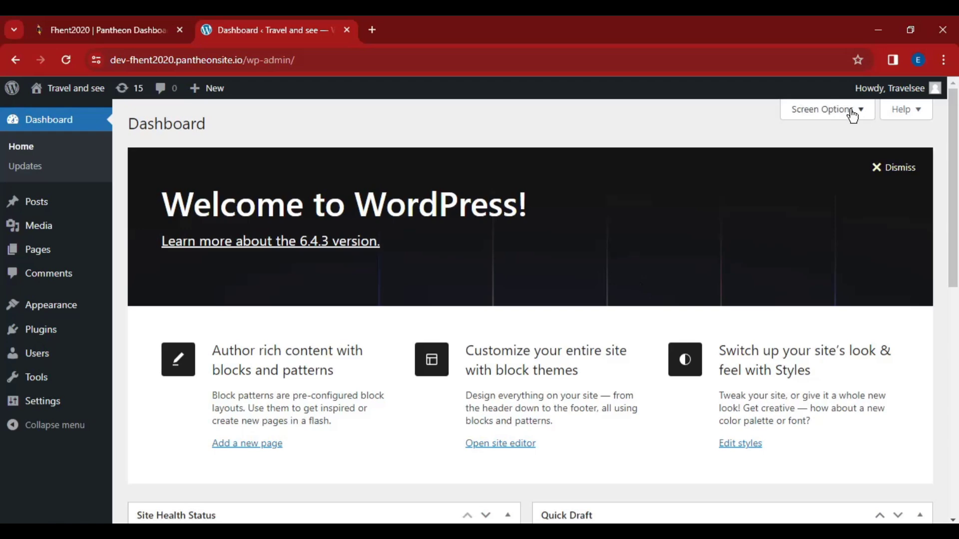
{"action": "left_click", "coordinate": [829, 111]}
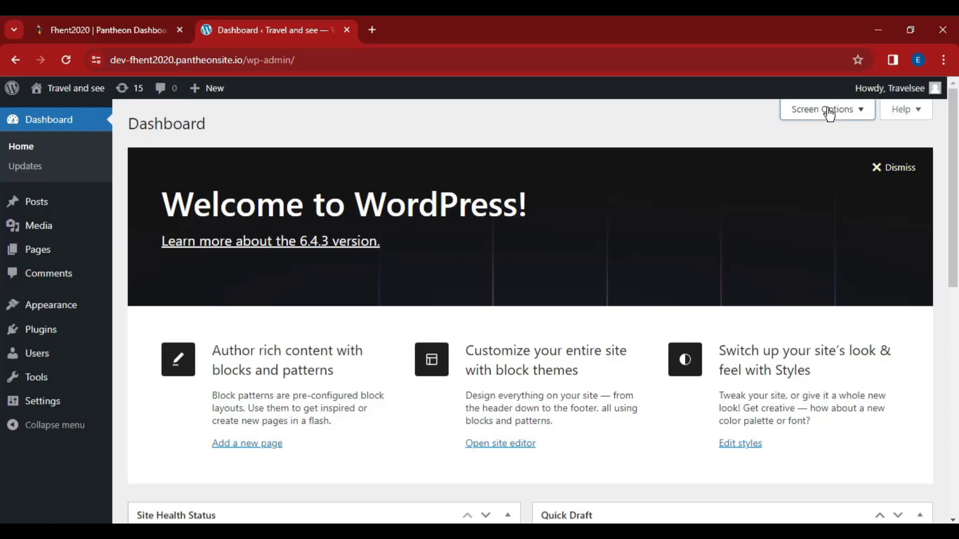
{"action": "left_click", "coordinate": [579, 185]}
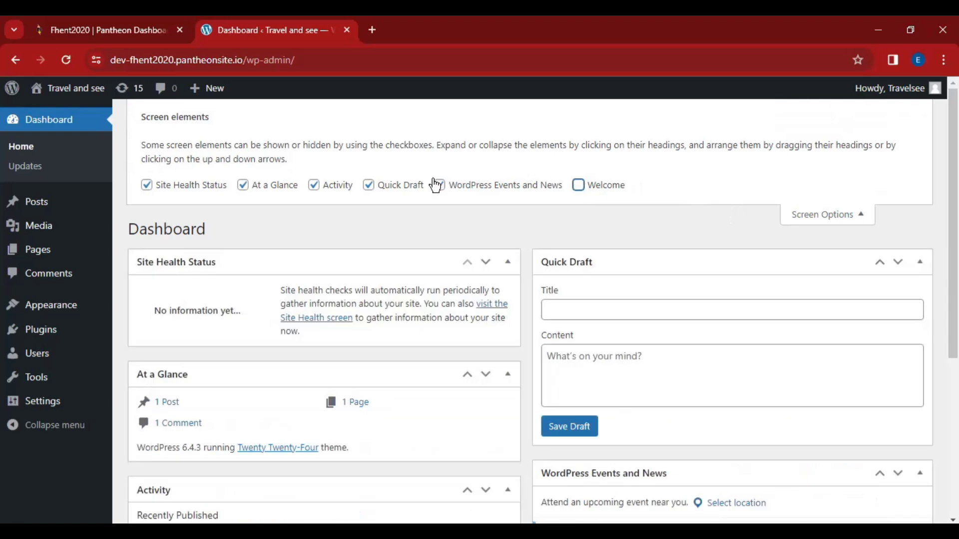
{"action": "left_click", "coordinate": [440, 185]}
{"action": "left_click", "coordinate": [369, 171]}
{"action": "left_click", "coordinate": [313, 172]}
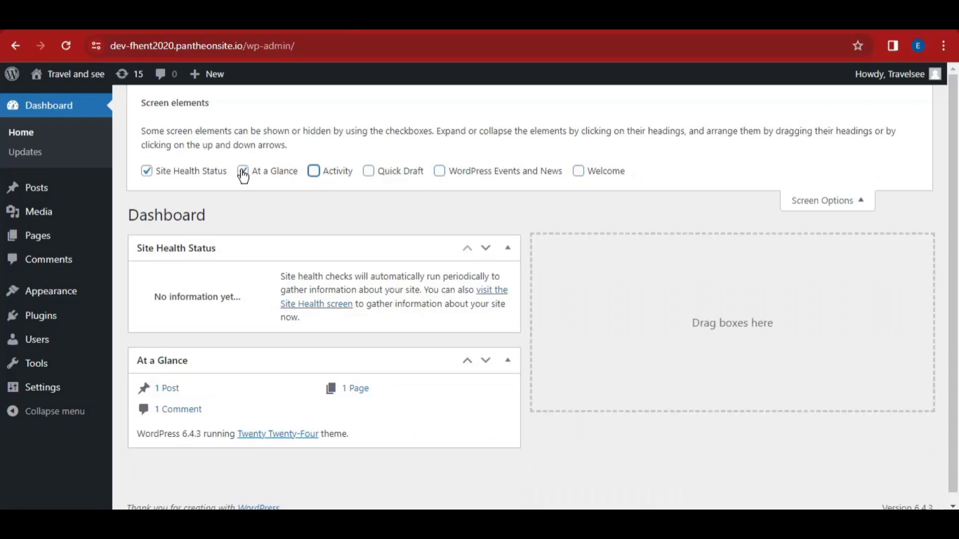
{"action": "left_click", "coordinate": [243, 172]}
{"action": "left_click", "coordinate": [147, 171]}
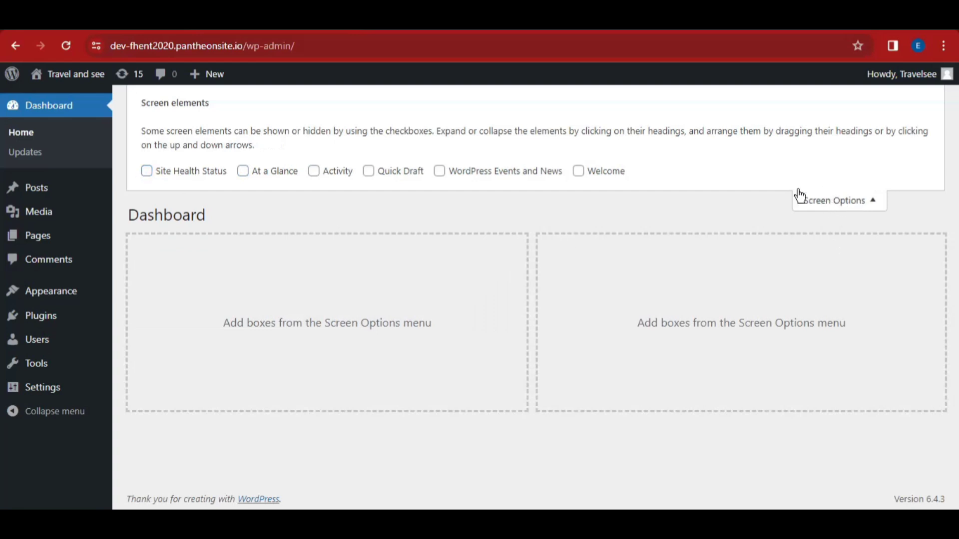
{"action": "left_click", "coordinate": [830, 205]}
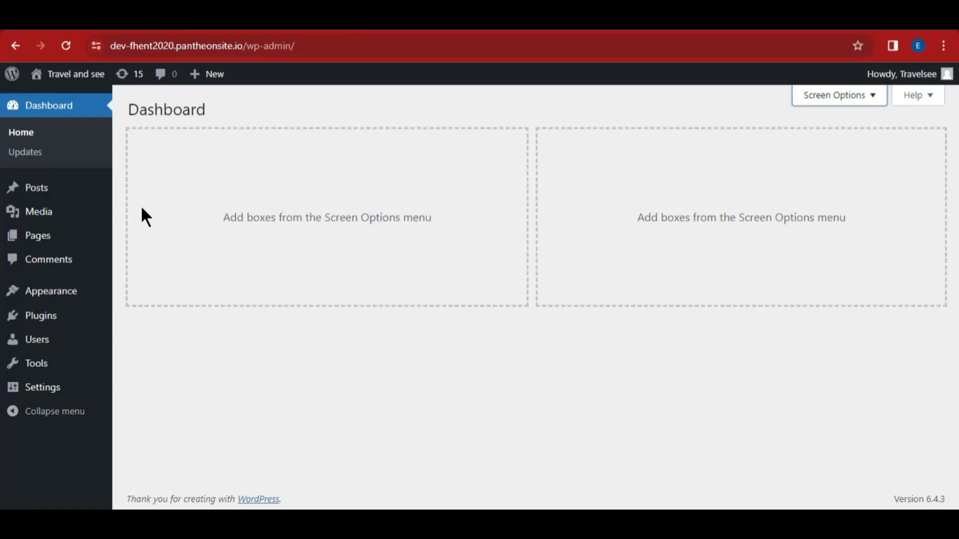
{"action": "right_click", "coordinate": [80, 75]}
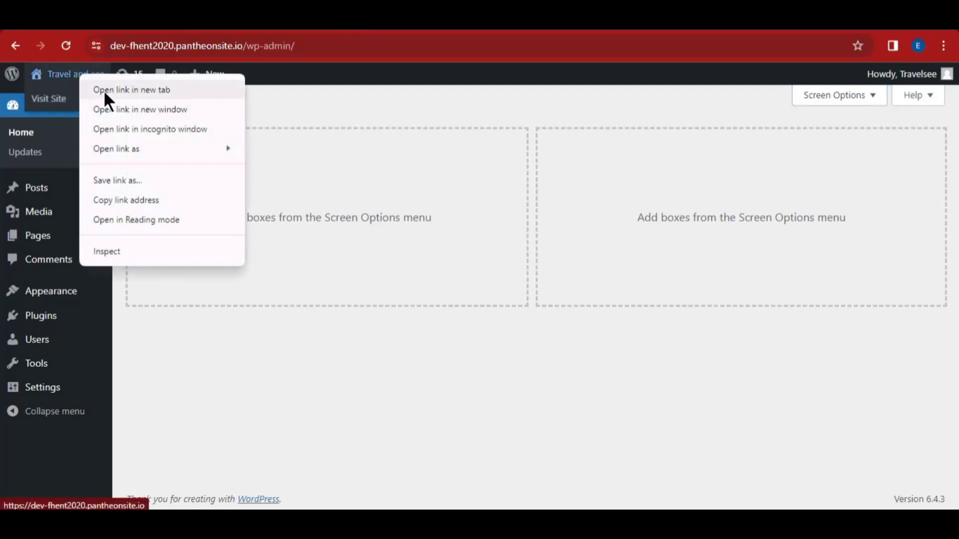
{"action": "left_click", "coordinate": [126, 90]}
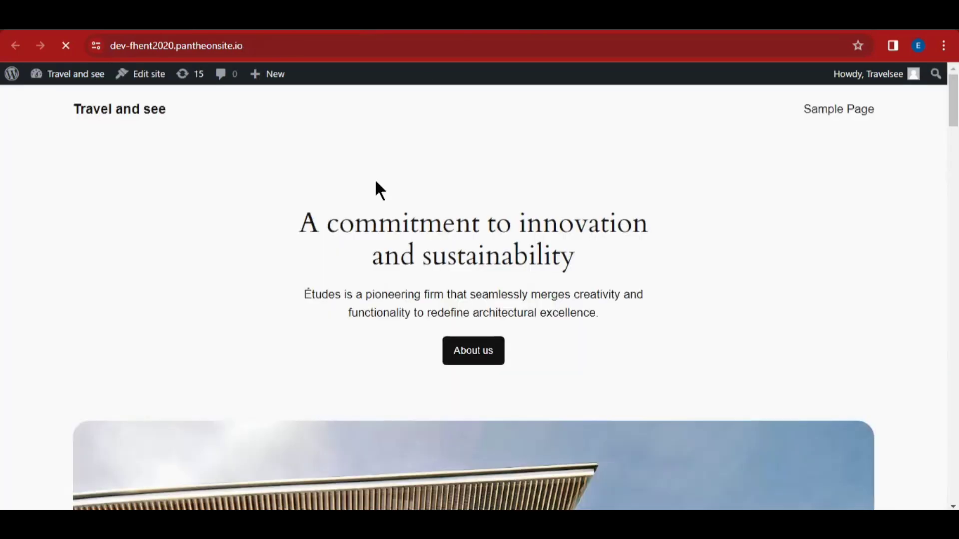
{"action": "scroll", "coordinate": [286, 255], "scroll_direction": "down", "scroll_amount": 15}
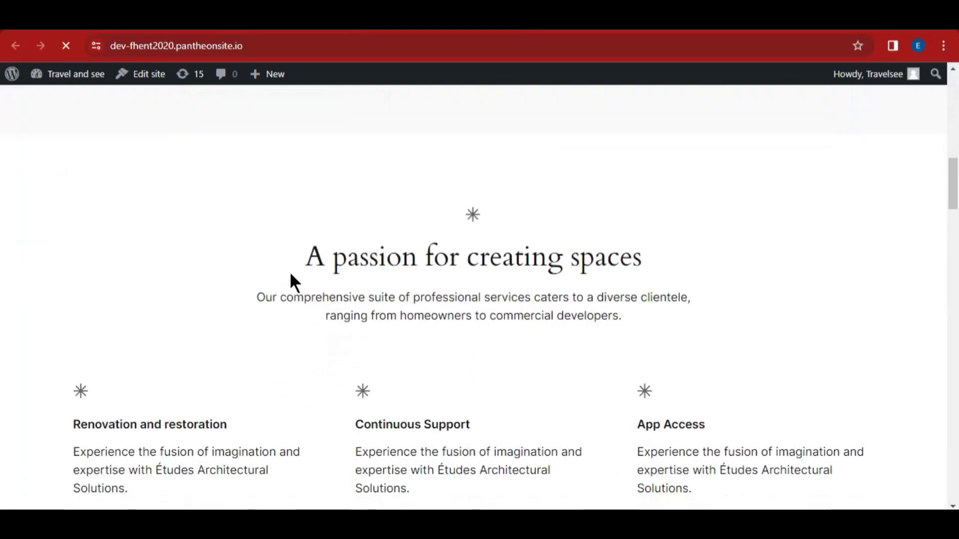
{"action": "scroll", "coordinate": [291, 275], "scroll_direction": "down", "scroll_amount": 5}
{"action": "scroll", "coordinate": [292, 280], "scroll_direction": "up", "scroll_amount": 15}
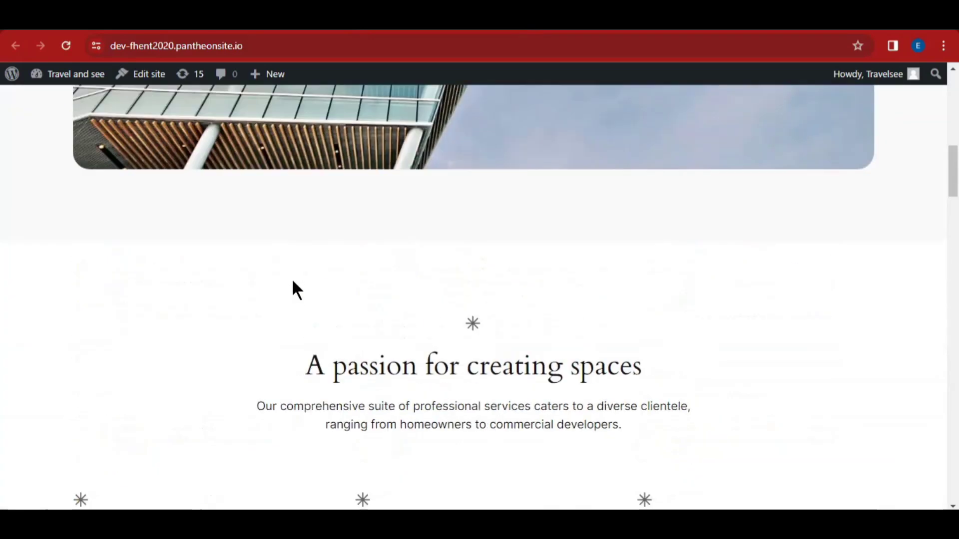
{"action": "scroll", "coordinate": [417, 388], "scroll_direction": "up", "scroll_amount": 3}
{"action": "scroll", "coordinate": [418, 389], "scroll_direction": "down", "scroll_amount": 15}
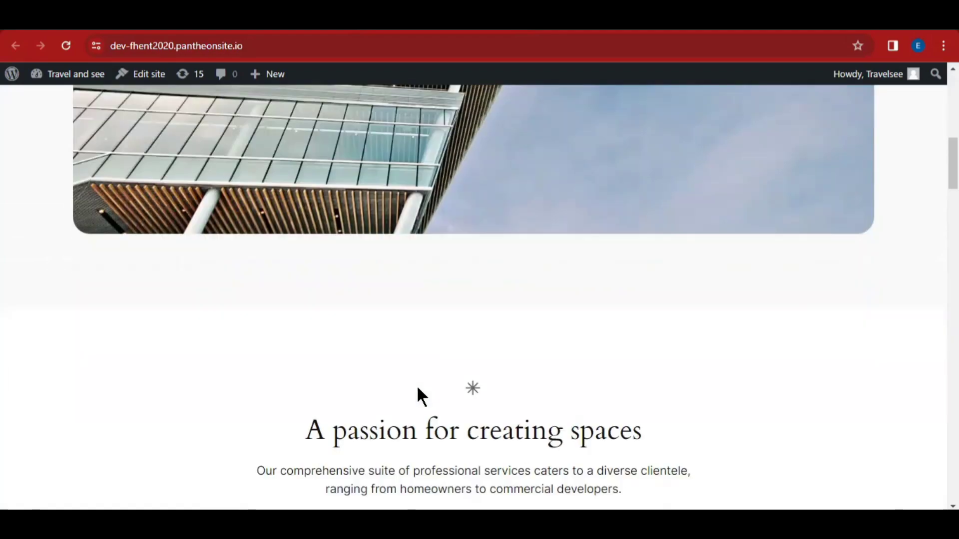
{"action": "scroll", "coordinate": [416, 385], "scroll_direction": "down", "scroll_amount": 15}
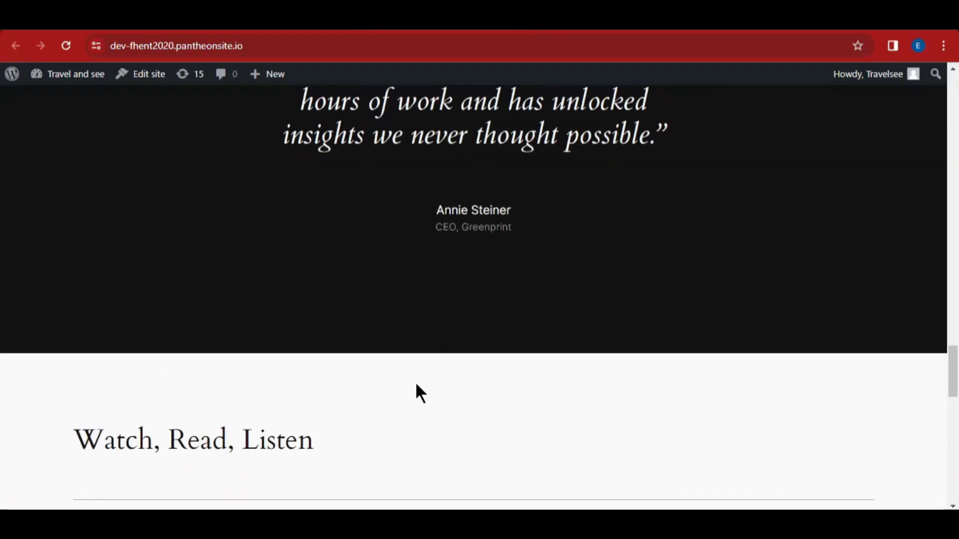
{"action": "scroll", "coordinate": [419, 394], "scroll_direction": "up", "scroll_amount": 15}
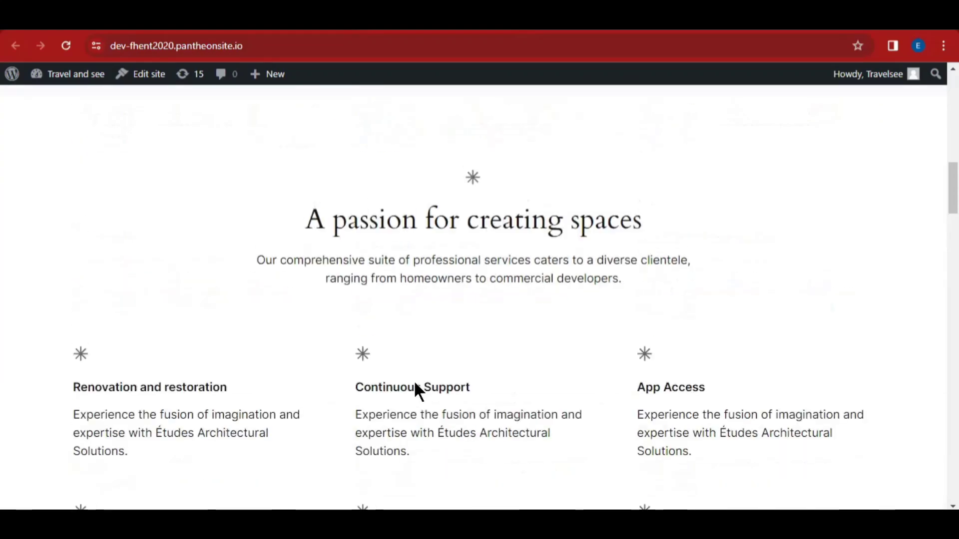
{"action": "scroll", "coordinate": [417, 387], "scroll_direction": "up", "scroll_amount": 5}
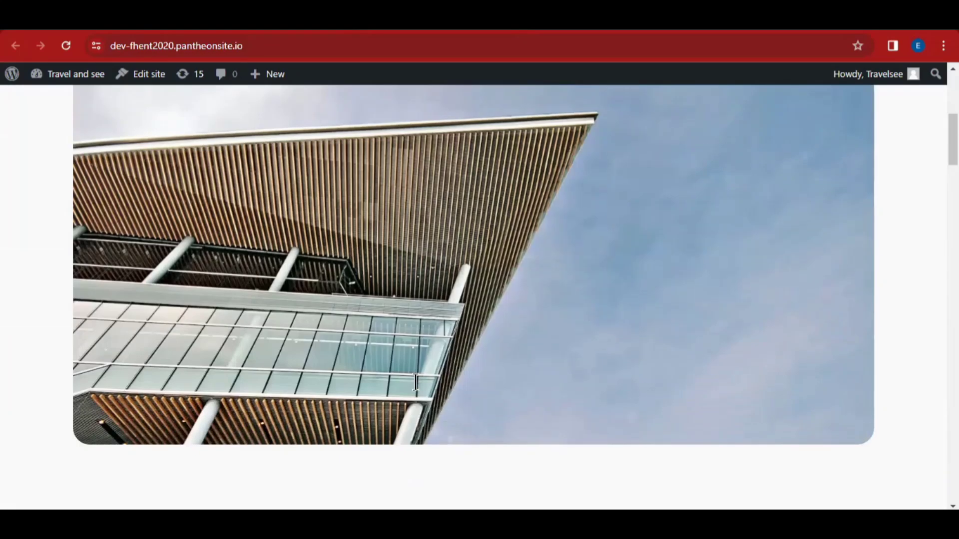
{"action": "scroll", "coordinate": [415, 382], "scroll_direction": "up", "scroll_amount": 5}
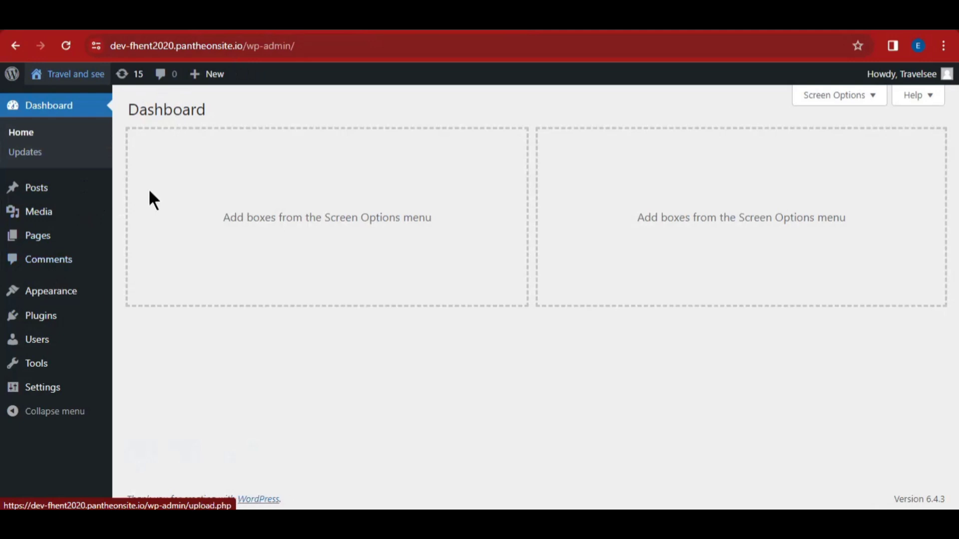
Set the permalink structure to Post name under Settings > Permalinks and save
{"action": "mouse_move", "coordinate": [50, 392]}
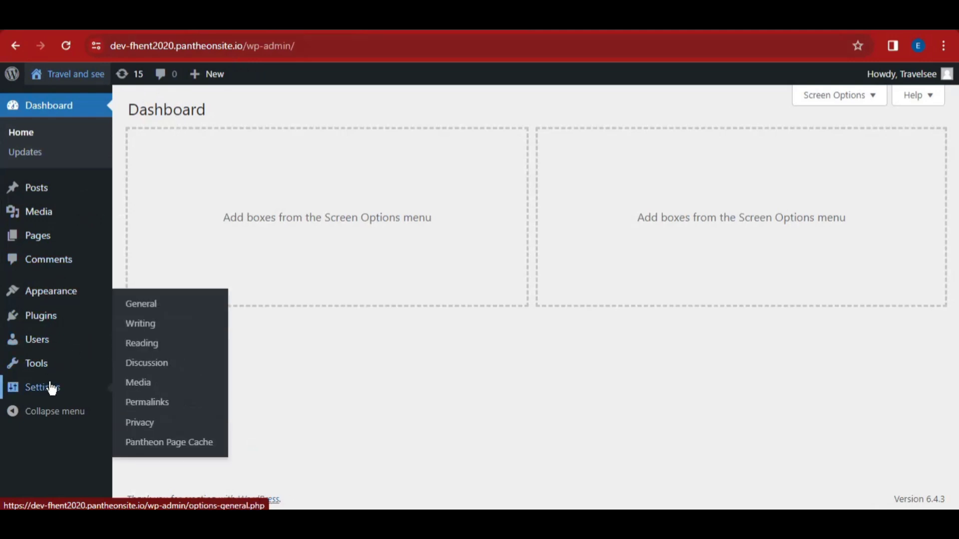
{"action": "left_click", "coordinate": [150, 413]}
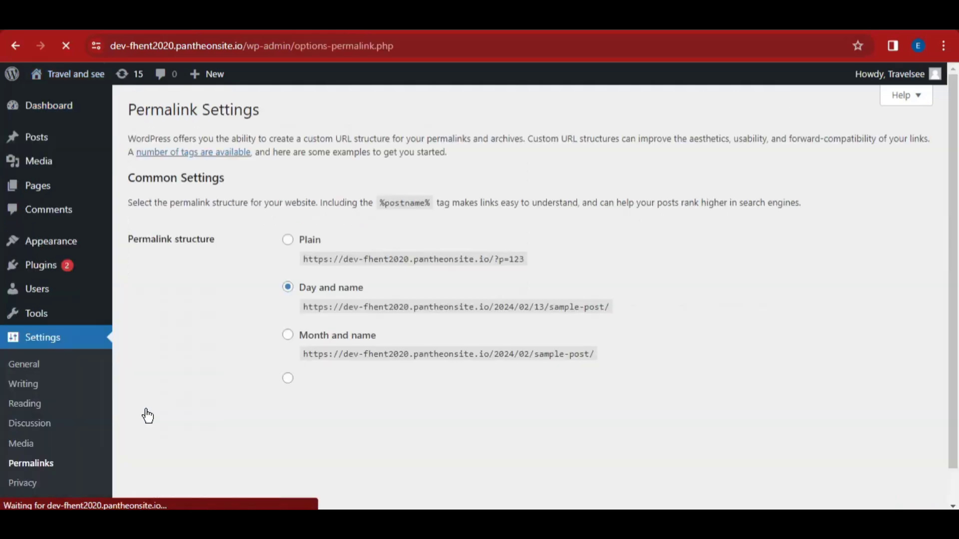
{"action": "scroll", "coordinate": [295, 392], "scroll_direction": "down", "scroll_amount": 1}
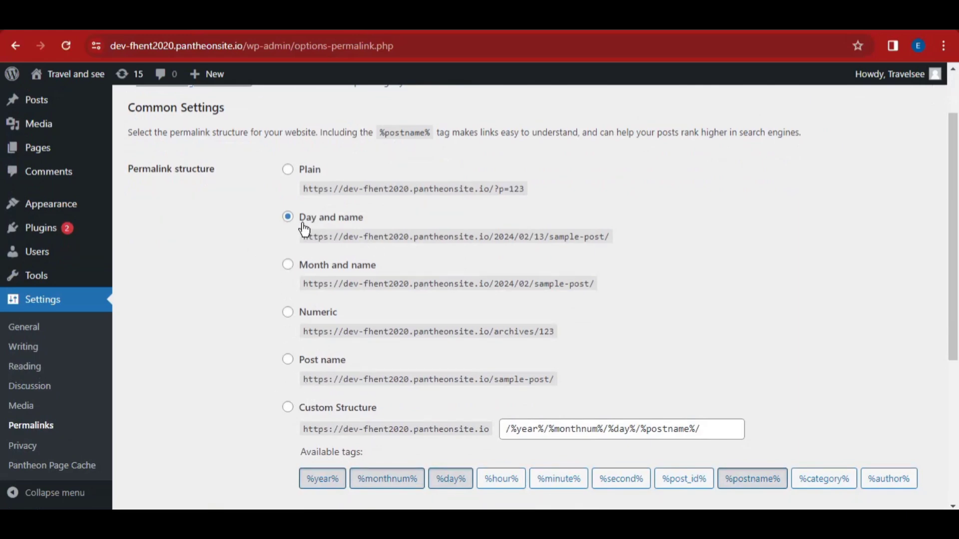
{"action": "left_click", "coordinate": [289, 362]}
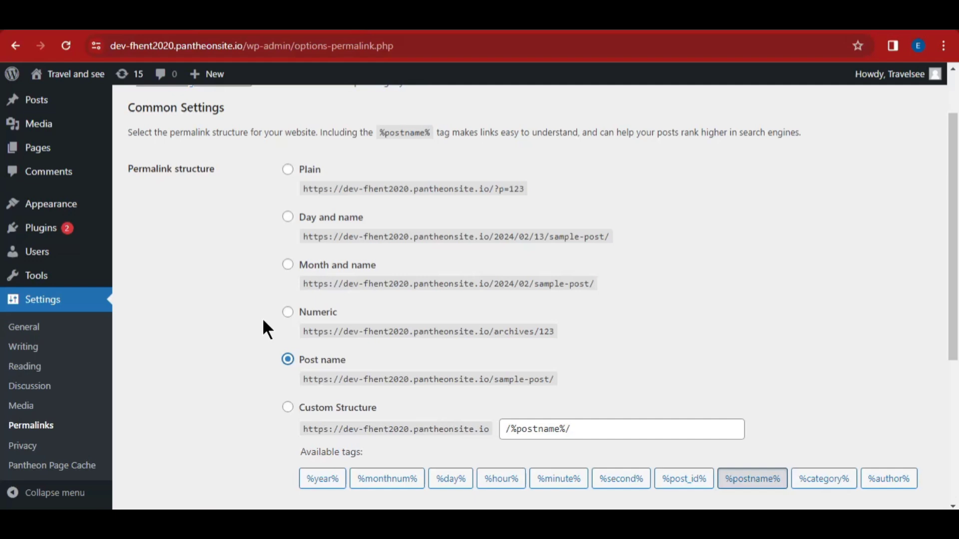
{"action": "scroll", "coordinate": [291, 313], "scroll_direction": "down", "scroll_amount": 2}
{"action": "scroll", "coordinate": [282, 297], "scroll_direction": "down", "scroll_amount": 5}
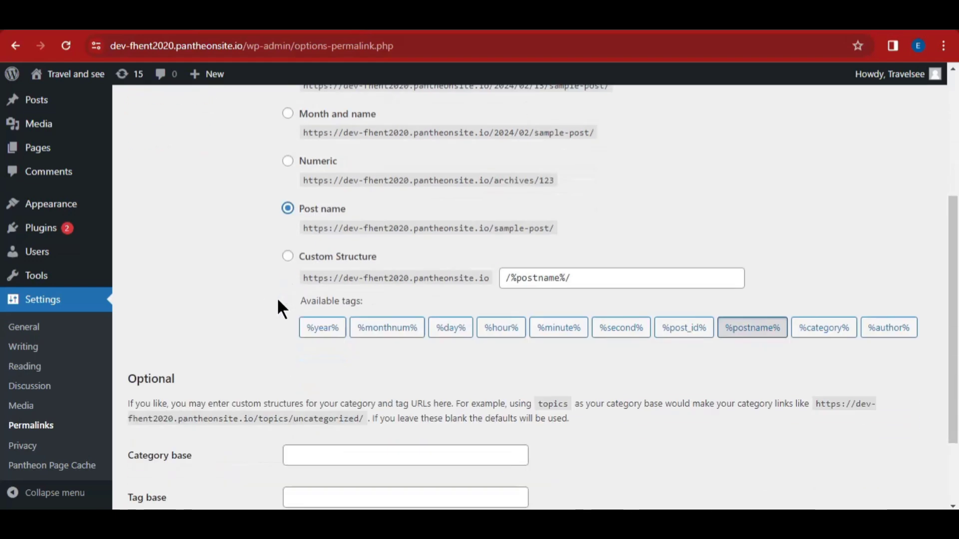
{"action": "left_click", "coordinate": [174, 439]}
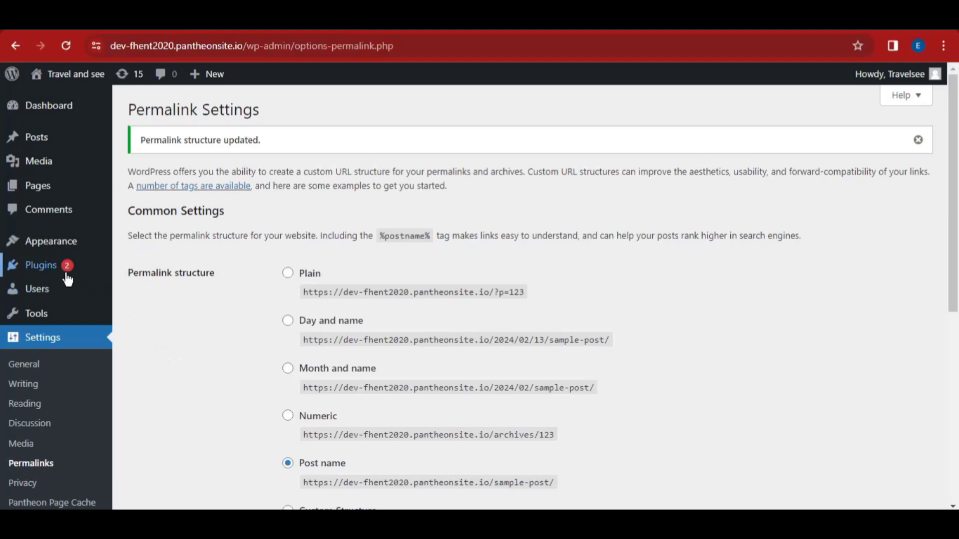
Bulk-delete Akismet and Hello Dolly from the Plugins list and confirm the deletion
{"action": "mouse_move", "coordinate": [65, 272]}
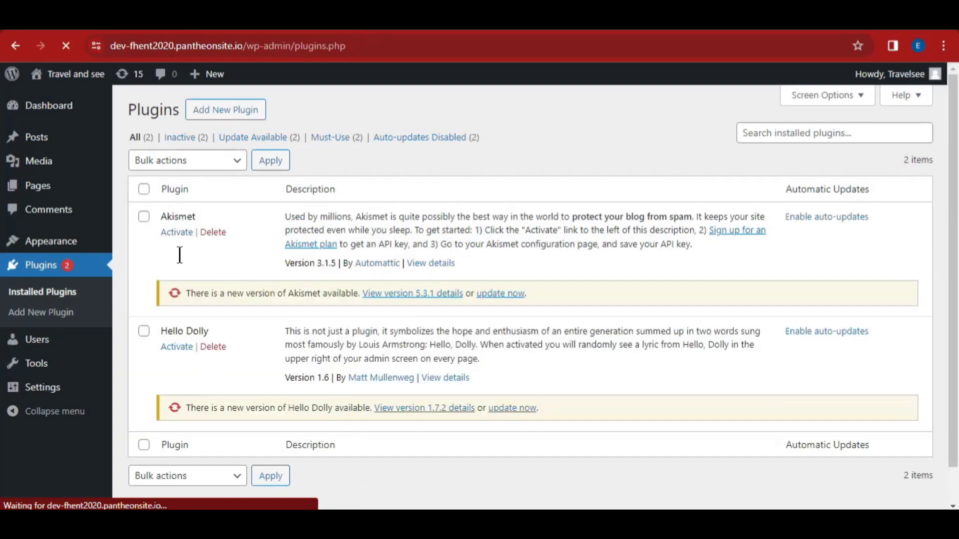
{"action": "left_click", "coordinate": [144, 190]}
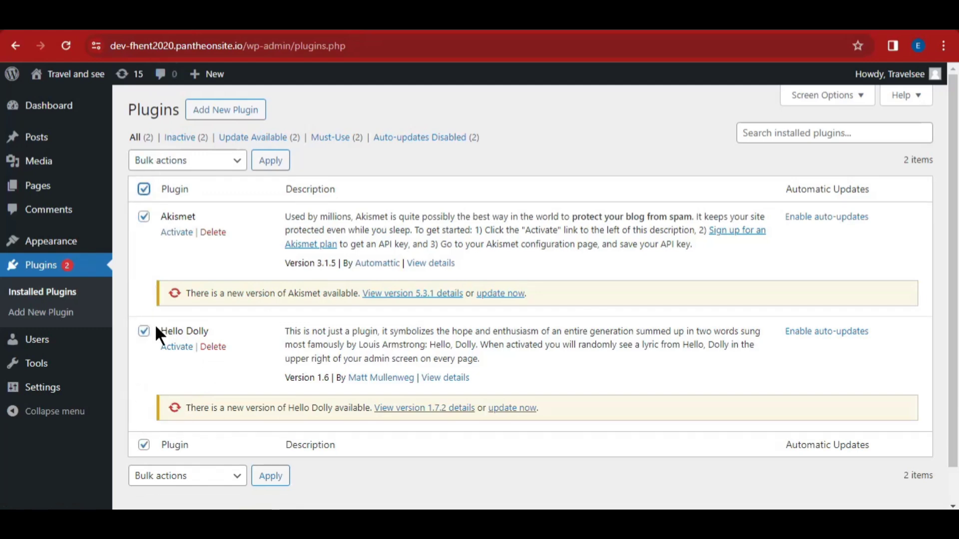
{"action": "left_click", "coordinate": [217, 163]}
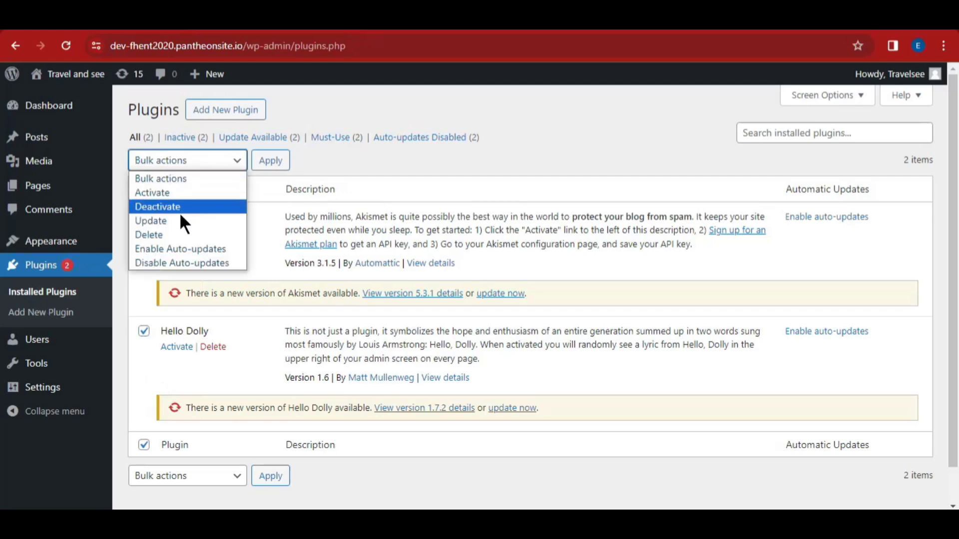
{"action": "left_click", "coordinate": [177, 234]}
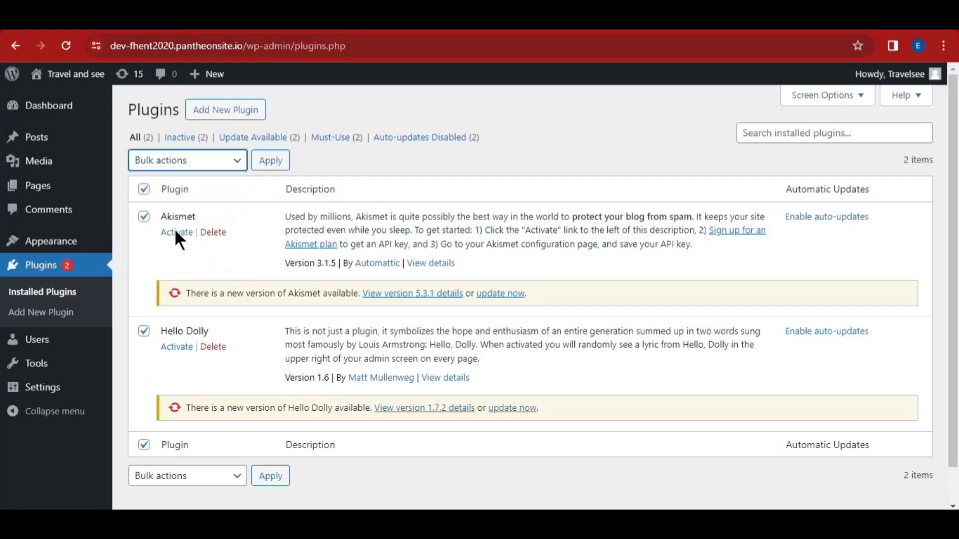
{"action": "left_click", "coordinate": [268, 167]}
{"action": "left_click", "coordinate": [562, 152]}
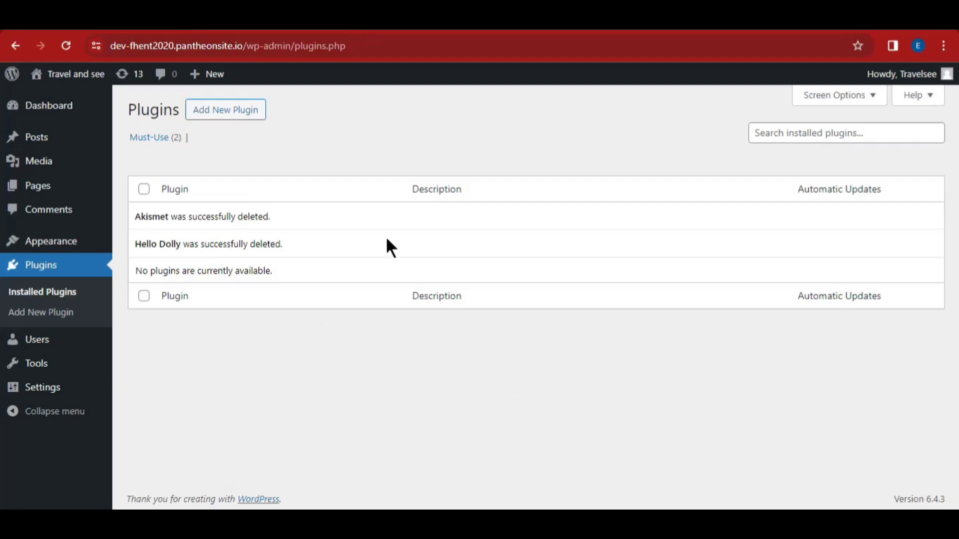
Start a plugin directory search for 'astra' on the Add Plugins page
{"action": "left_click", "coordinate": [231, 114]}
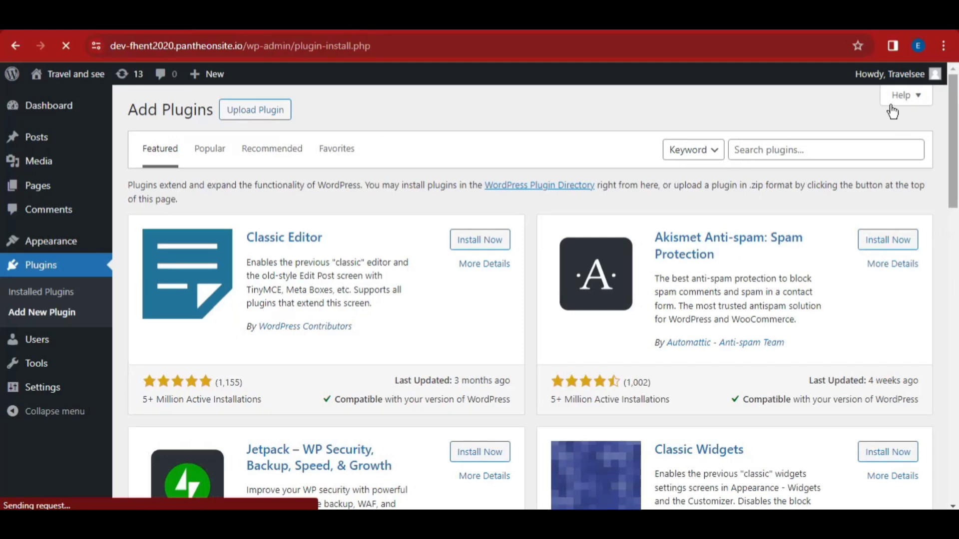
{"action": "left_click", "coordinate": [777, 149]}
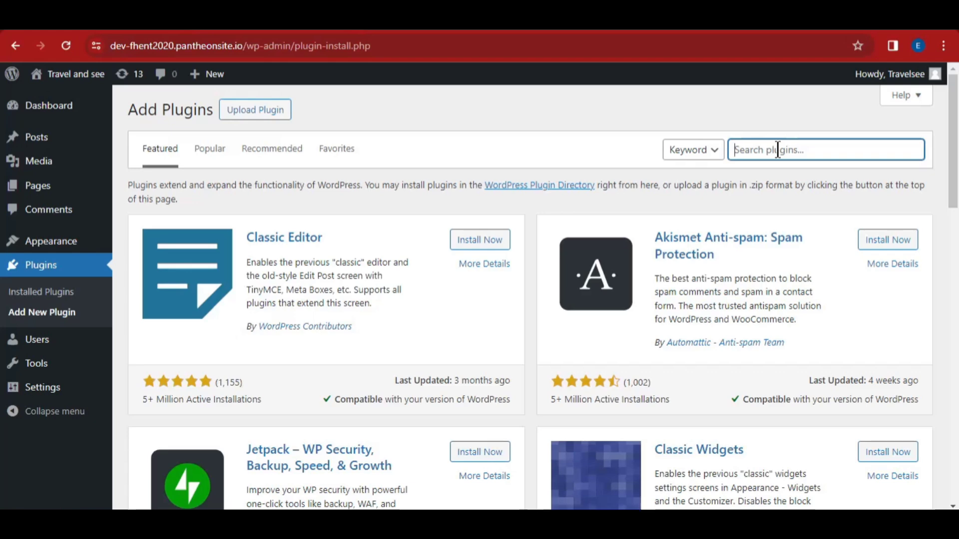
{"action": "type", "text": "astra"}
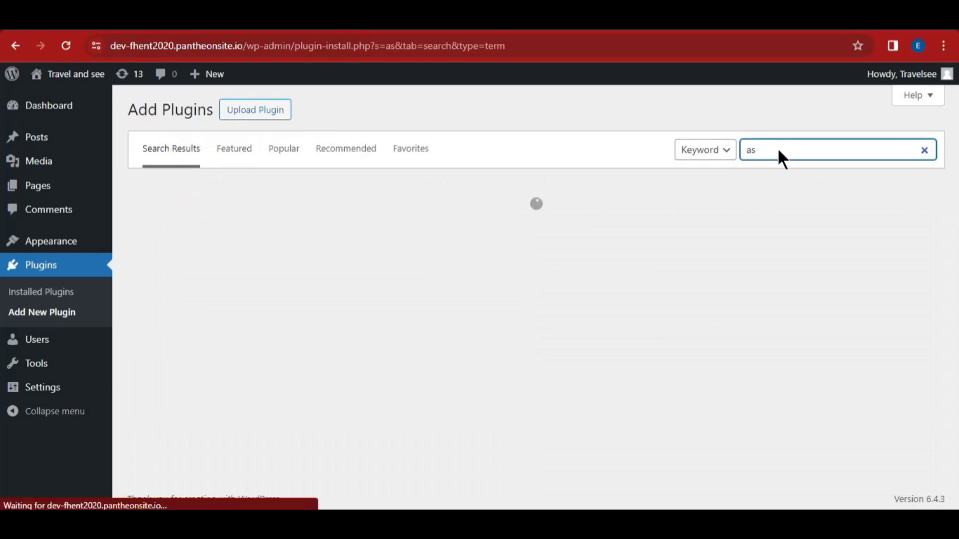
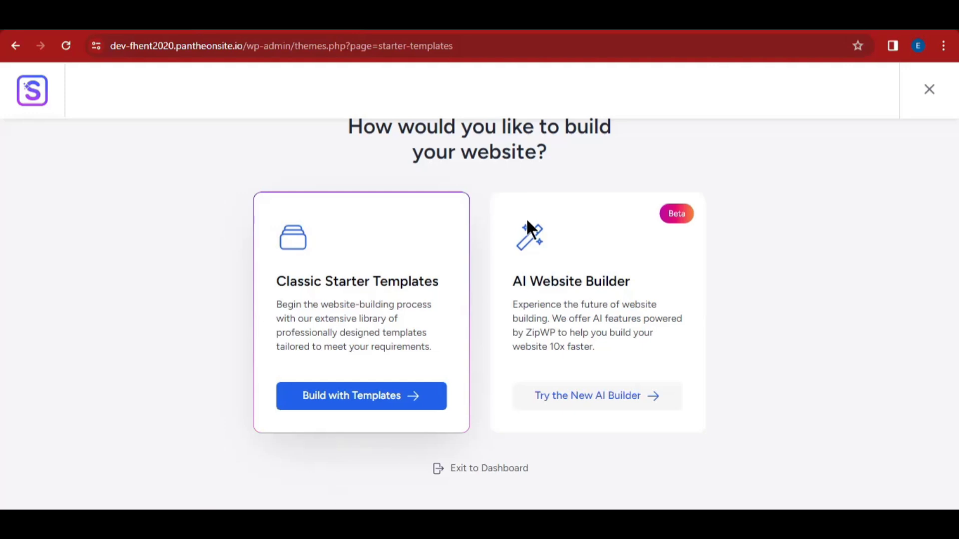
Choose classic starter templates with Elementor as the page builder and browse the template grid
{"action": "left_click", "coordinate": [361, 405]}
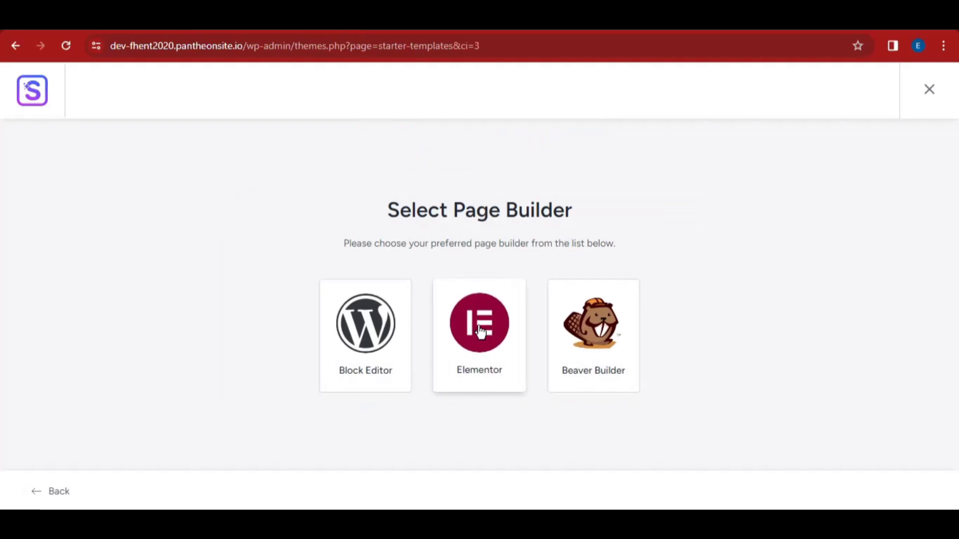
{"action": "left_click", "coordinate": [485, 364]}
{"action": "scroll", "coordinate": [336, 345], "scroll_direction": "down", "scroll_amount": 3}
{"action": "mouse_move", "coordinate": [350, 340]}
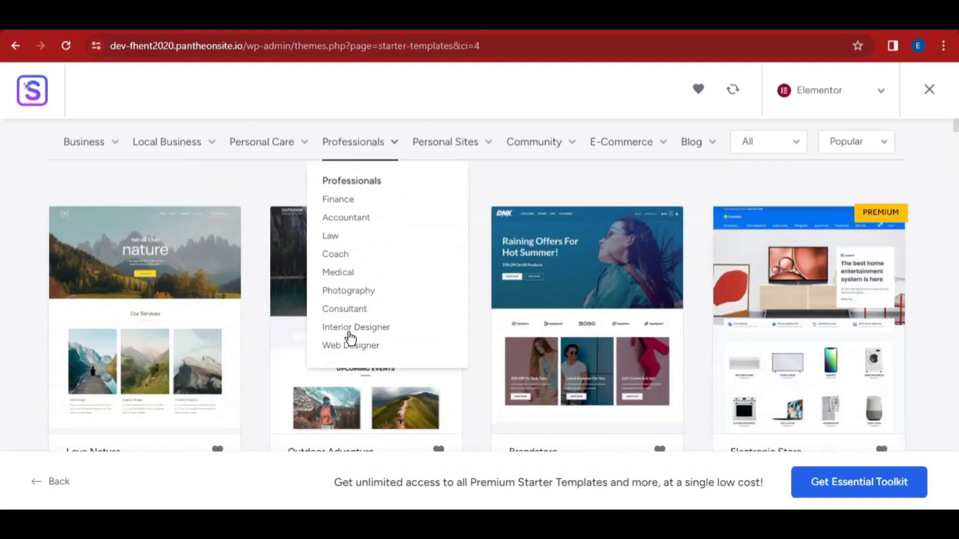
{"action": "scroll", "coordinate": [344, 329], "scroll_direction": "down", "scroll_amount": 2}
{"action": "scroll", "coordinate": [359, 310], "scroll_direction": "down", "scroll_amount": 5}
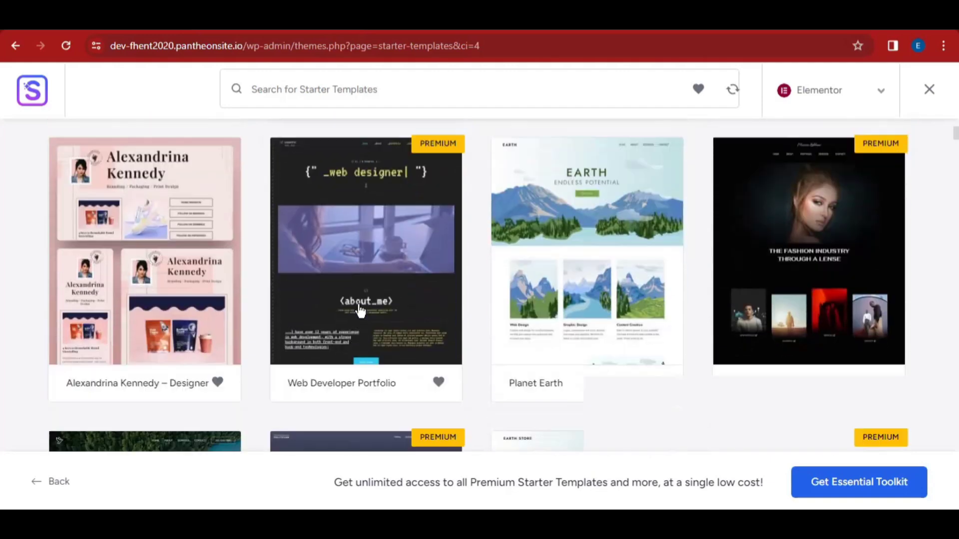
{"action": "scroll", "coordinate": [359, 311], "scroll_direction": "down", "scroll_amount": 10}
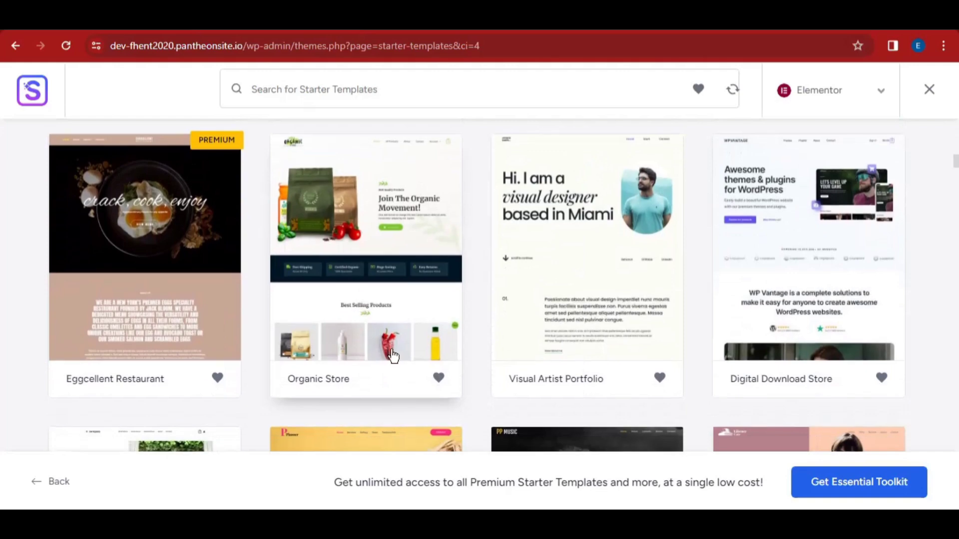
Compare the Elementor templates and select the Outdoor Adventure template
{"action": "scroll", "coordinate": [392, 356], "scroll_direction": "up", "scroll_amount": 15}
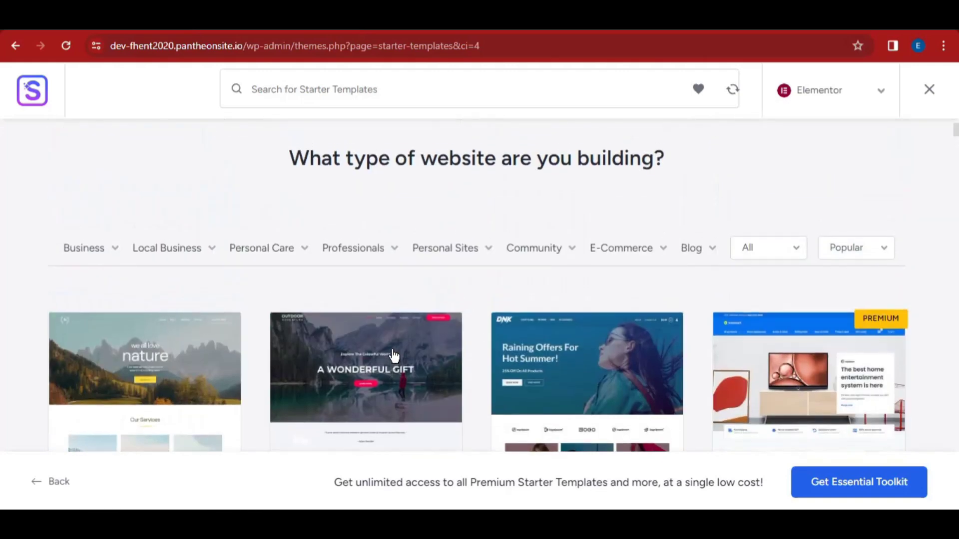
{"action": "mouse_move", "coordinate": [281, 331]}
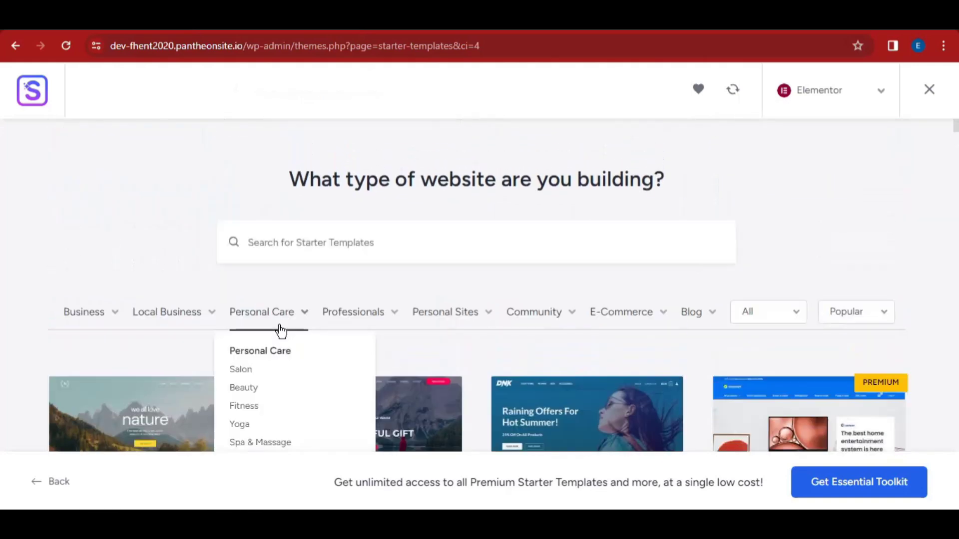
{"action": "mouse_move", "coordinate": [91, 331]}
{"action": "mouse_move", "coordinate": [353, 316]}
{"action": "mouse_move", "coordinate": [445, 321]}
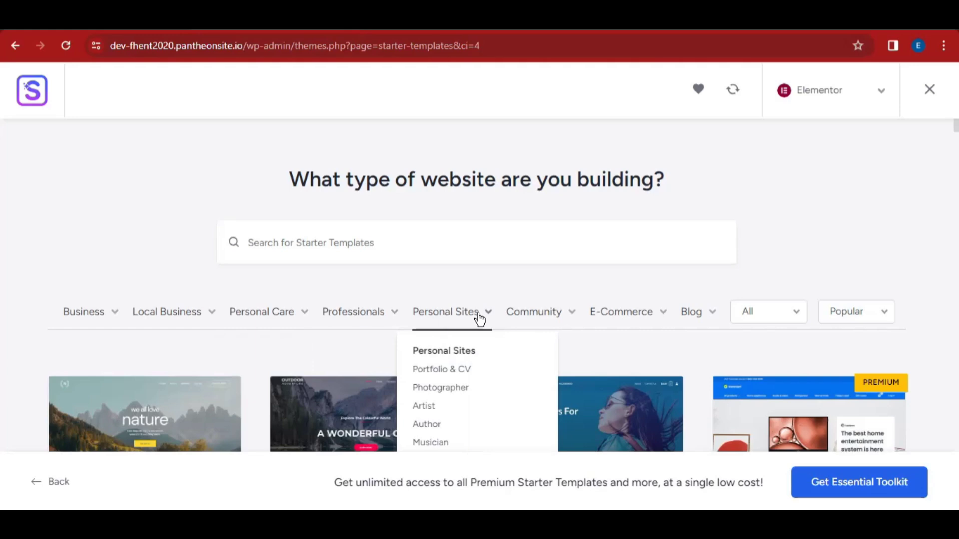
{"action": "mouse_move", "coordinate": [539, 315]}
{"action": "scroll", "coordinate": [539, 330], "scroll_direction": "down", "scroll_amount": 2}
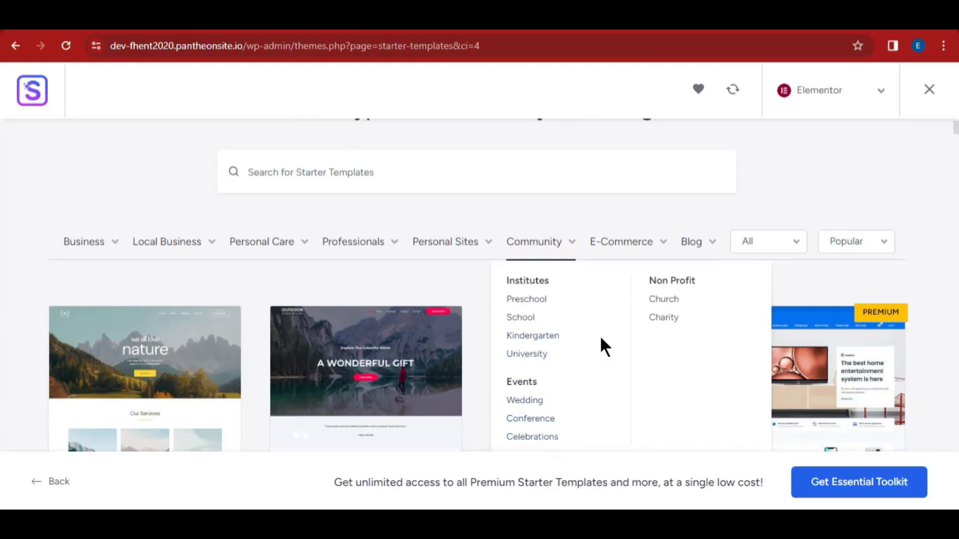
{"action": "mouse_move", "coordinate": [662, 246]}
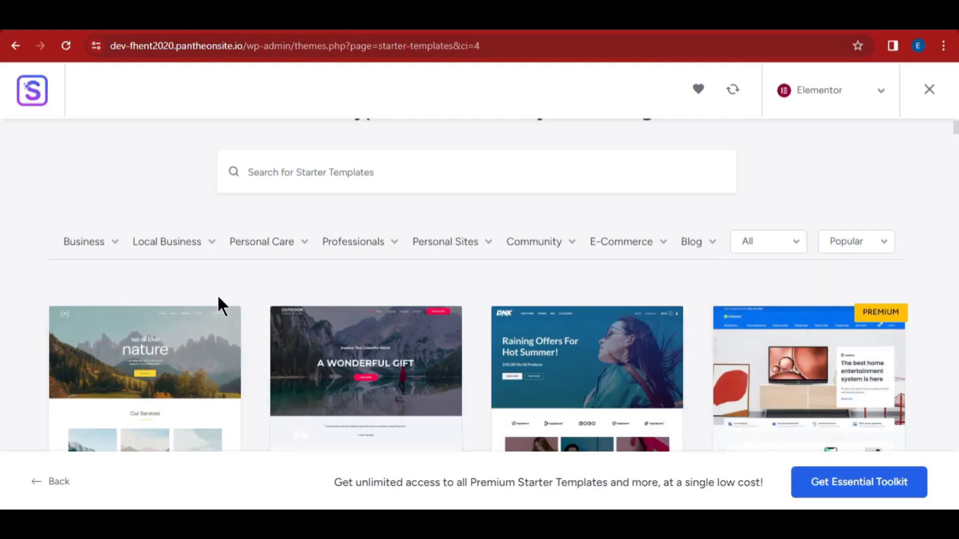
{"action": "scroll", "coordinate": [229, 306], "scroll_direction": "down", "scroll_amount": 4}
{"action": "scroll", "coordinate": [260, 319], "scroll_direction": "up", "scroll_amount": 2}
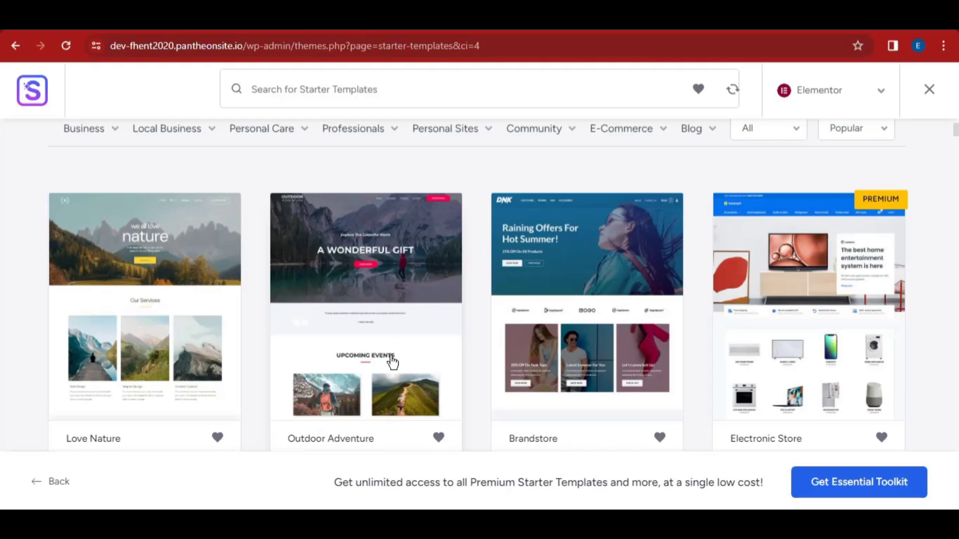
{"action": "scroll", "coordinate": [393, 361], "scroll_direction": "up", "scroll_amount": 4}
{"action": "scroll", "coordinate": [397, 363], "scroll_direction": "down", "scroll_amount": 3}
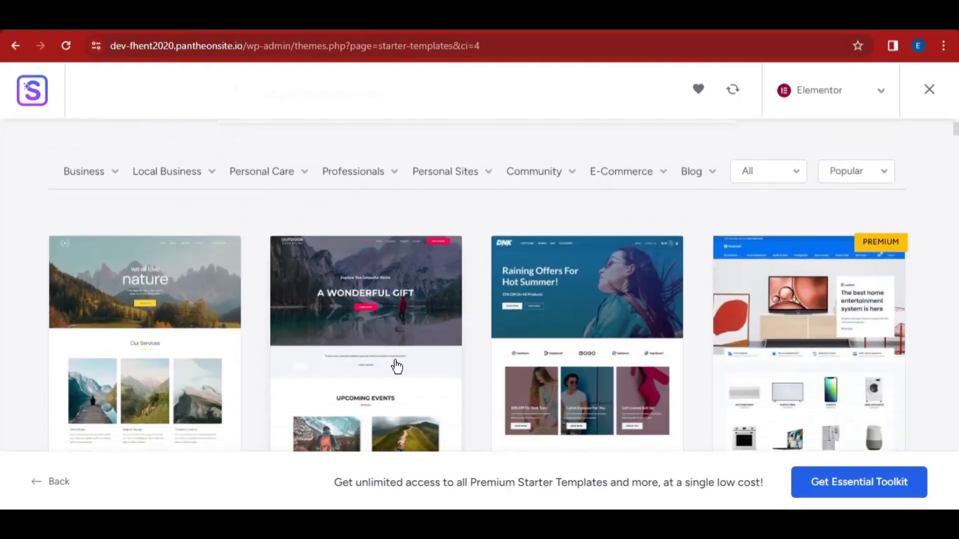
{"action": "scroll", "coordinate": [397, 367], "scroll_direction": "down", "scroll_amount": 4}
{"action": "left_click", "coordinate": [369, 242]}
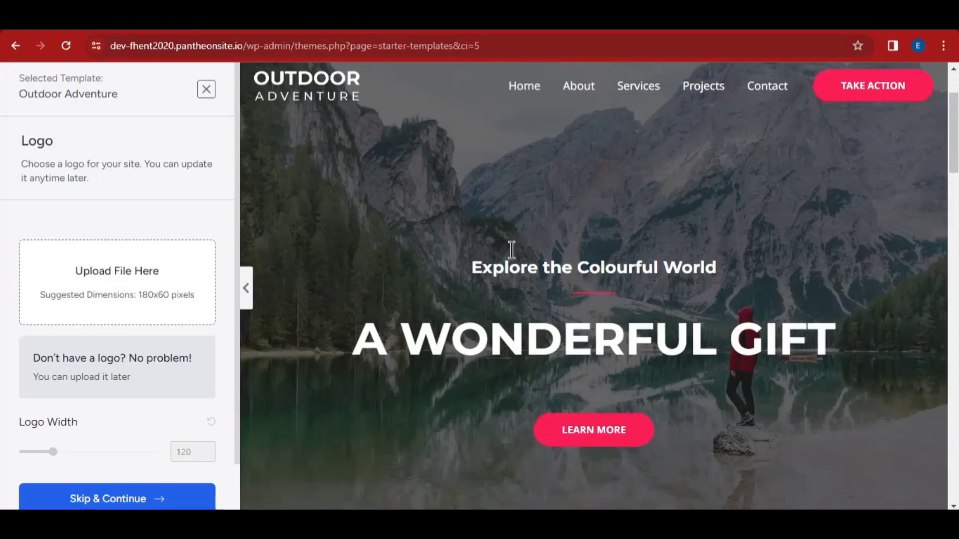
Review the Outdoor Adventure preview, then Skip & Continue past the Logo step
{"action": "scroll", "coordinate": [607, 240], "scroll_direction": "down", "scroll_amount": 10}
{"action": "scroll", "coordinate": [603, 250], "scroll_direction": "down", "scroll_amount": 15}
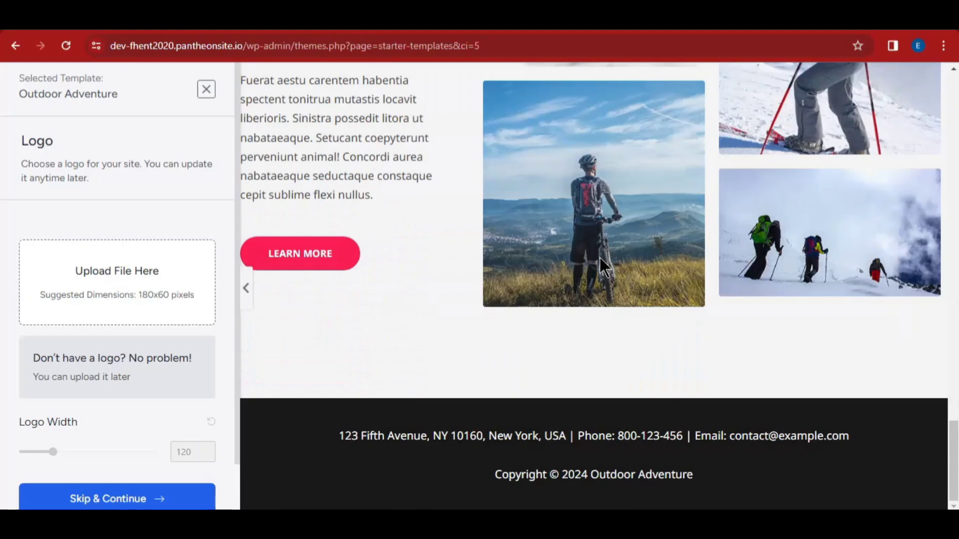
{"action": "scroll", "coordinate": [599, 257], "scroll_direction": "up", "scroll_amount": 12}
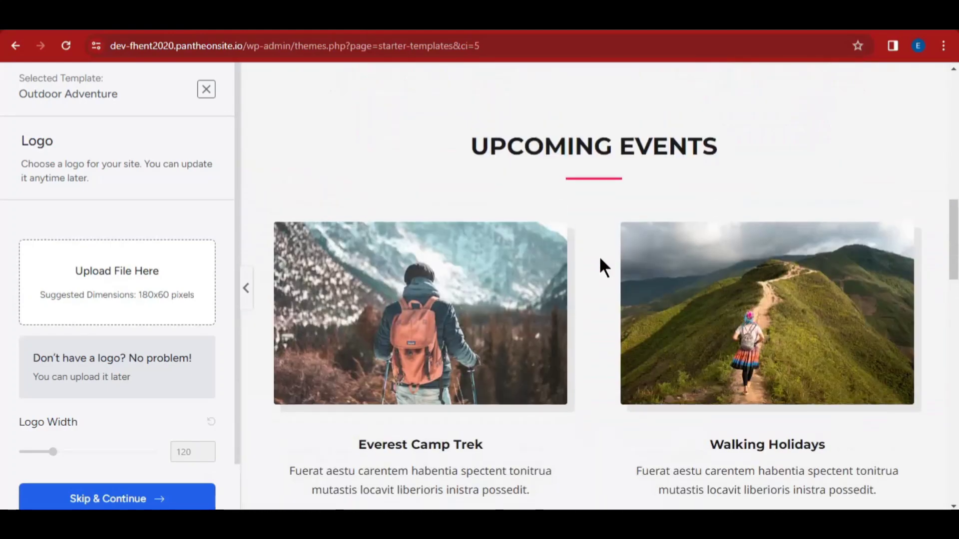
{"action": "scroll", "coordinate": [599, 256], "scroll_direction": "up", "scroll_amount": 8}
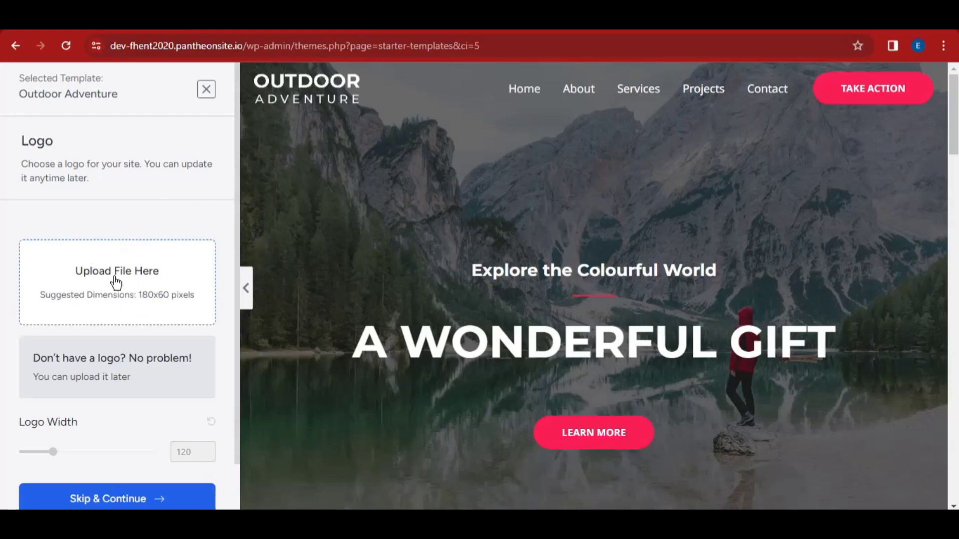
{"action": "scroll", "coordinate": [101, 310], "scroll_direction": "down", "scroll_amount": 1}
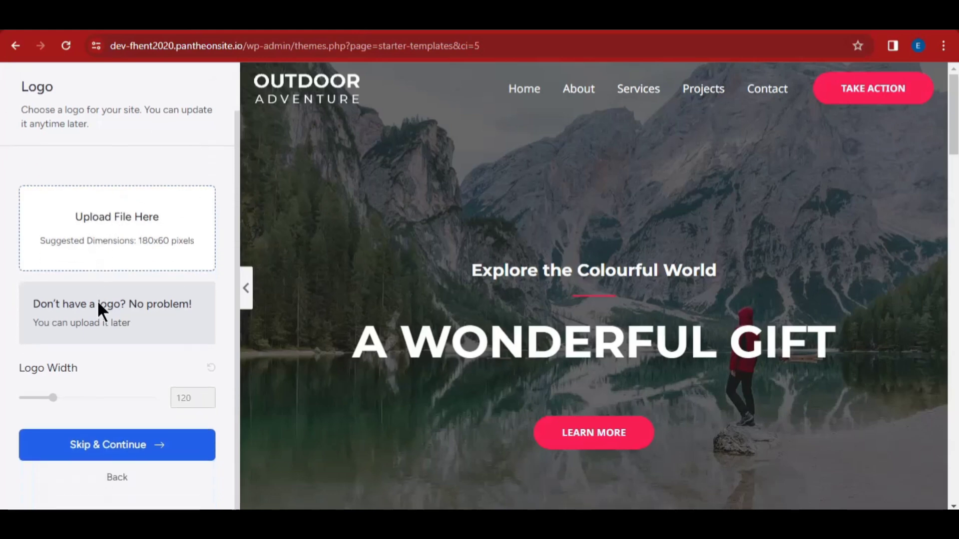
{"action": "left_click", "coordinate": [97, 443]}
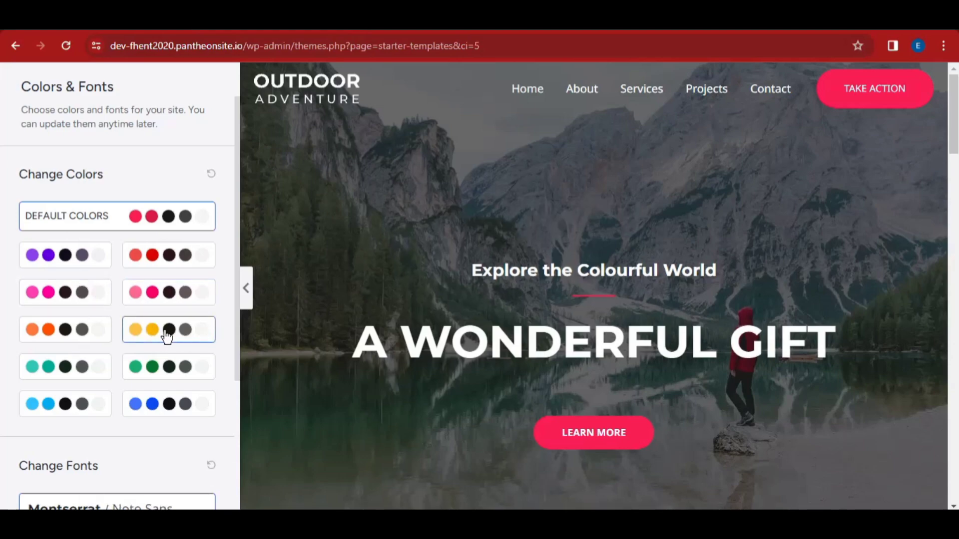
Apply the red colour palette, keep the default fonts, and continue to the last step
{"action": "left_click", "coordinate": [147, 338]}
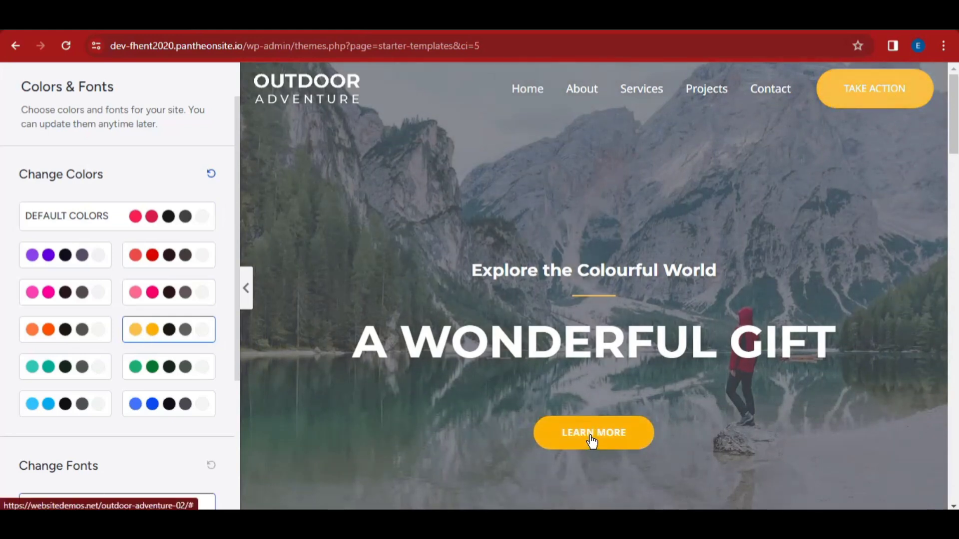
{"action": "left_click", "coordinate": [164, 268]}
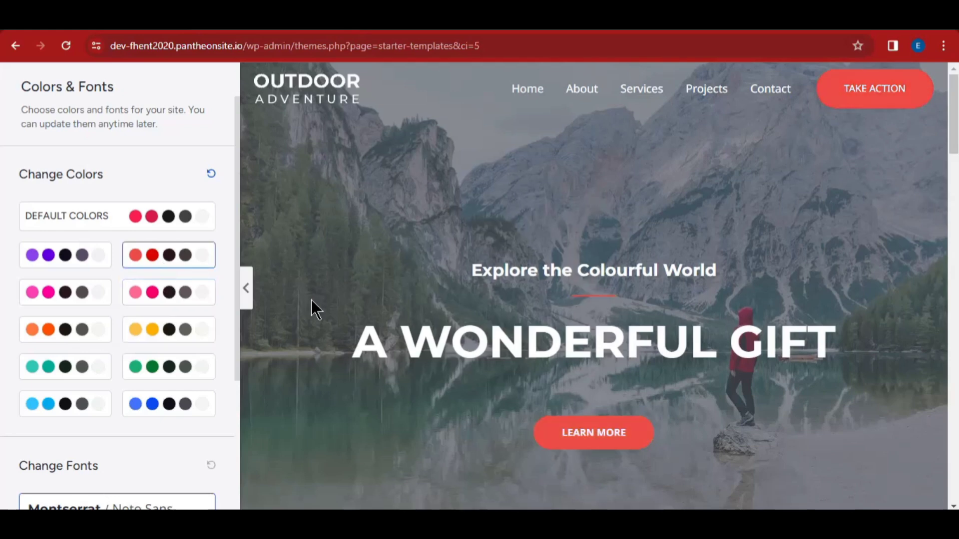
{"action": "scroll", "coordinate": [100, 345], "scroll_direction": "down", "scroll_amount": 1}
{"action": "scroll", "coordinate": [102, 350], "scroll_direction": "down", "scroll_amount": 4}
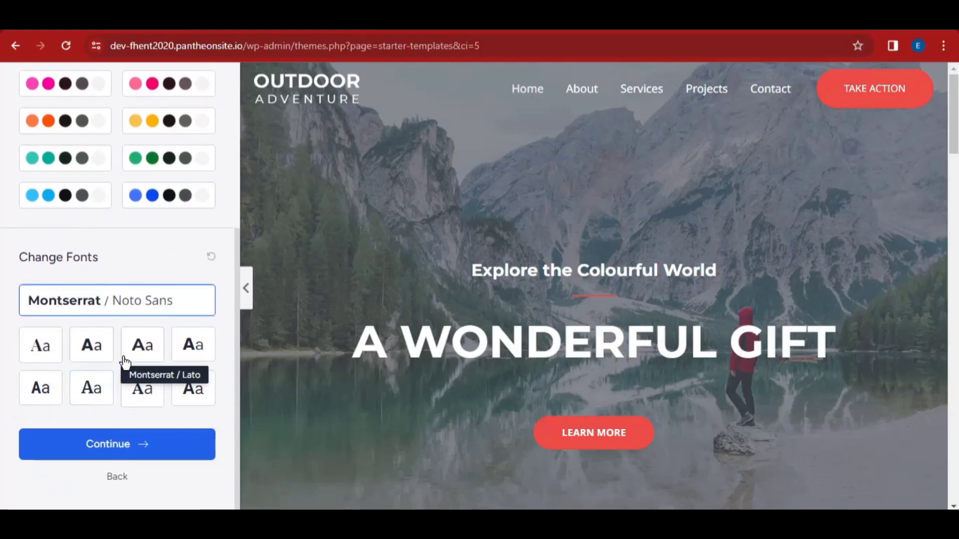
{"action": "left_click", "coordinate": [138, 451]}
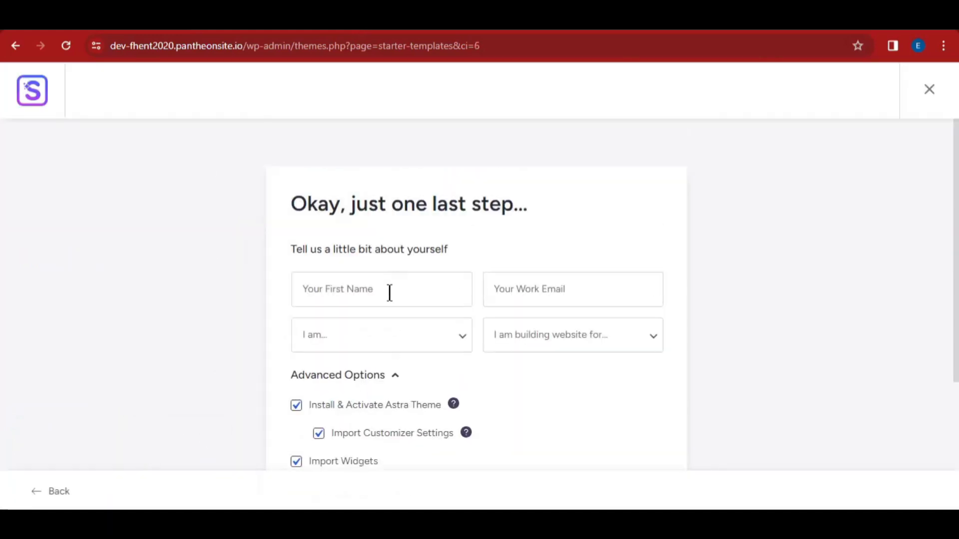
Enter the first name and fill the work email from the saved autofill suggestion
{"action": "left_click", "coordinate": [386, 290]}
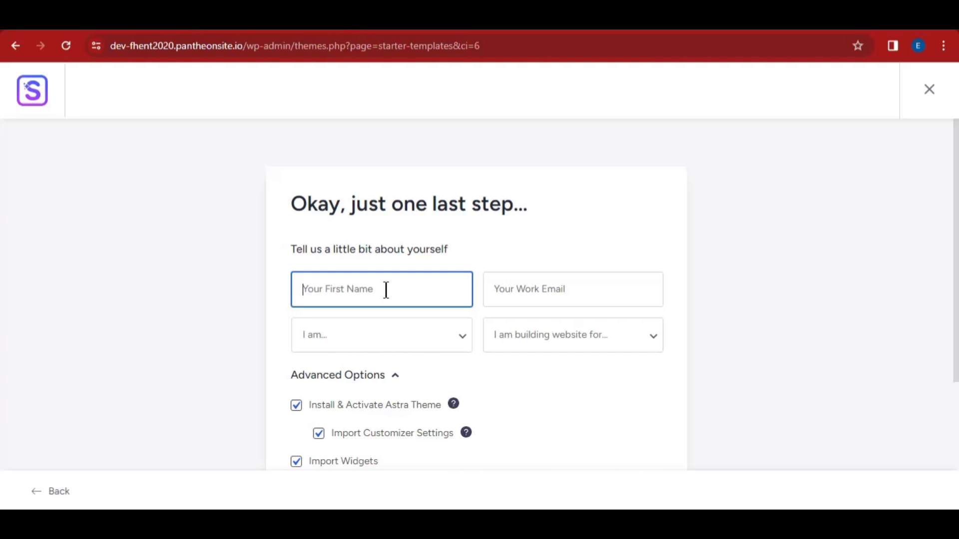
{"action": "type", "text": "E"}
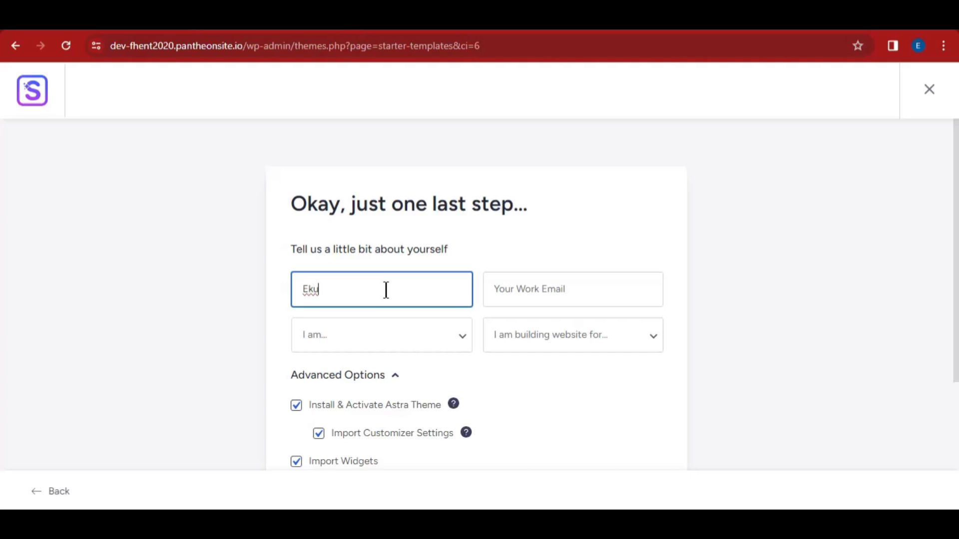
{"action": "type", "text": "ku"}
{"action": "left_click", "coordinate": [540, 294]}
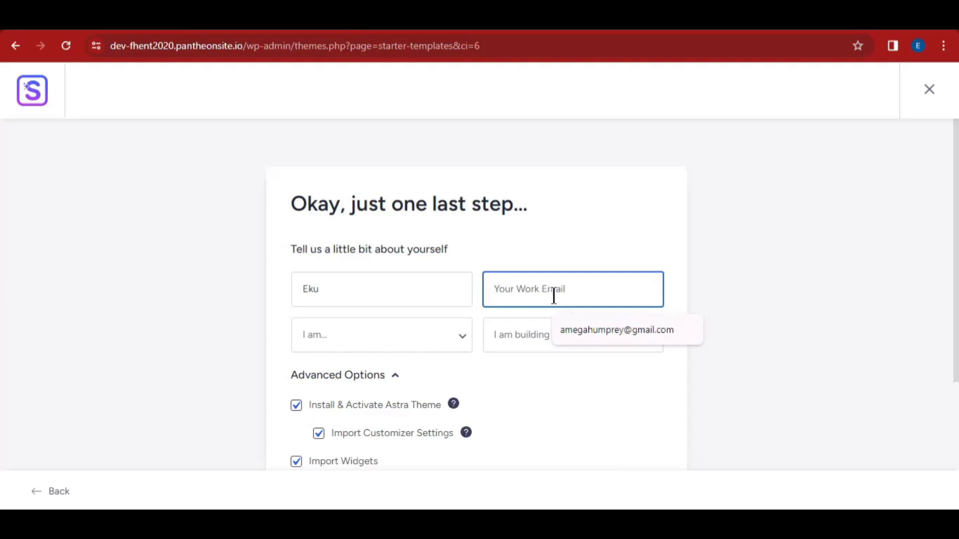
{"action": "left_click", "coordinate": [588, 330]}
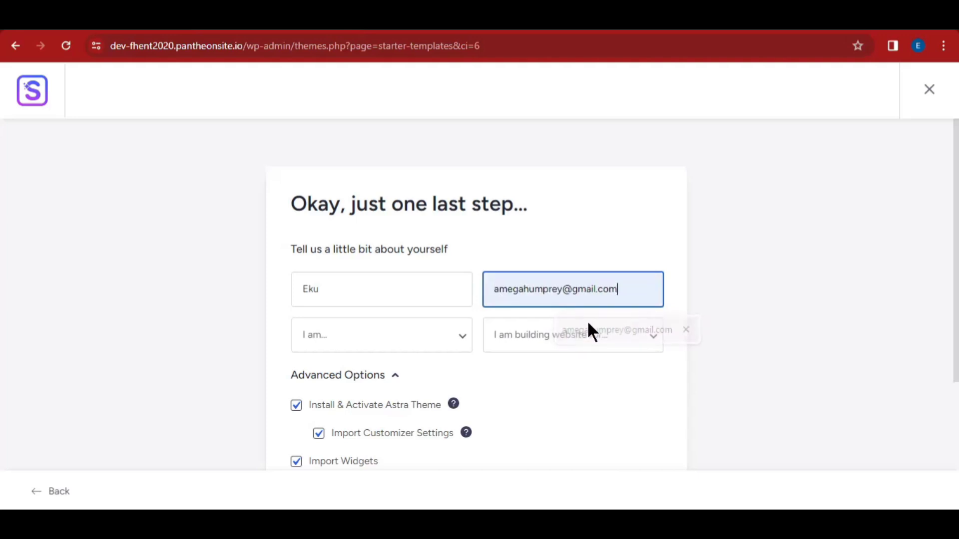
Set experience level to Beginner and site owner to Myself/My Company, then Submit & Build
{"action": "left_click", "coordinate": [429, 345]}
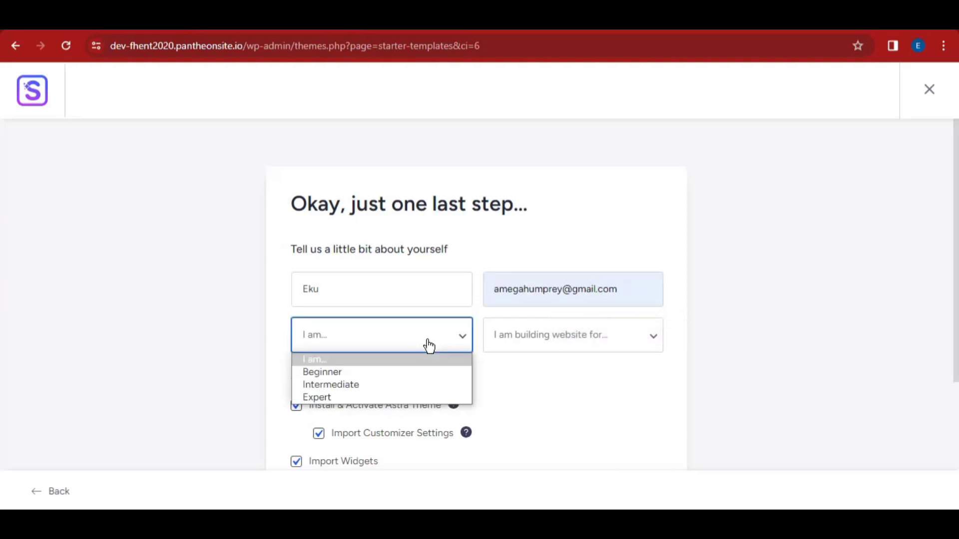
{"action": "left_click", "coordinate": [368, 373]}
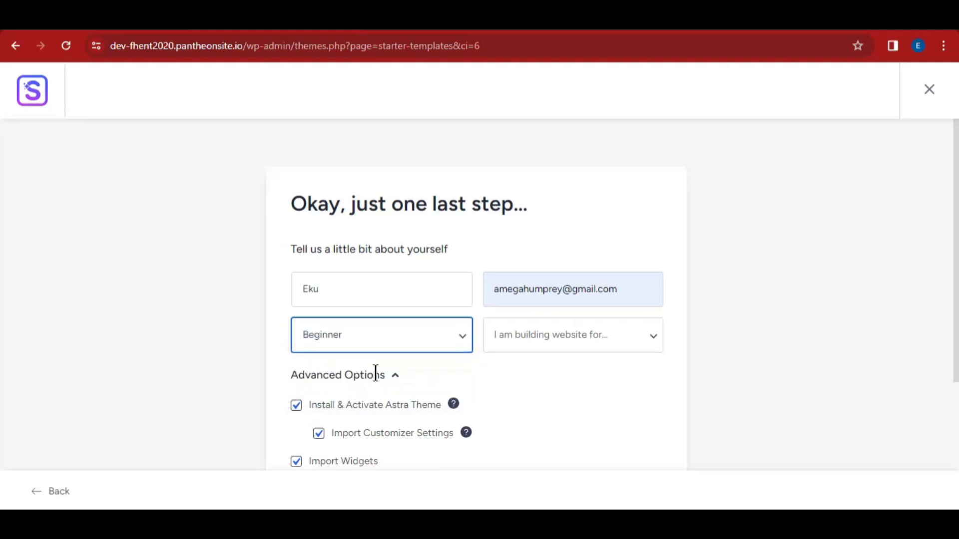
{"action": "left_click", "coordinate": [550, 353]}
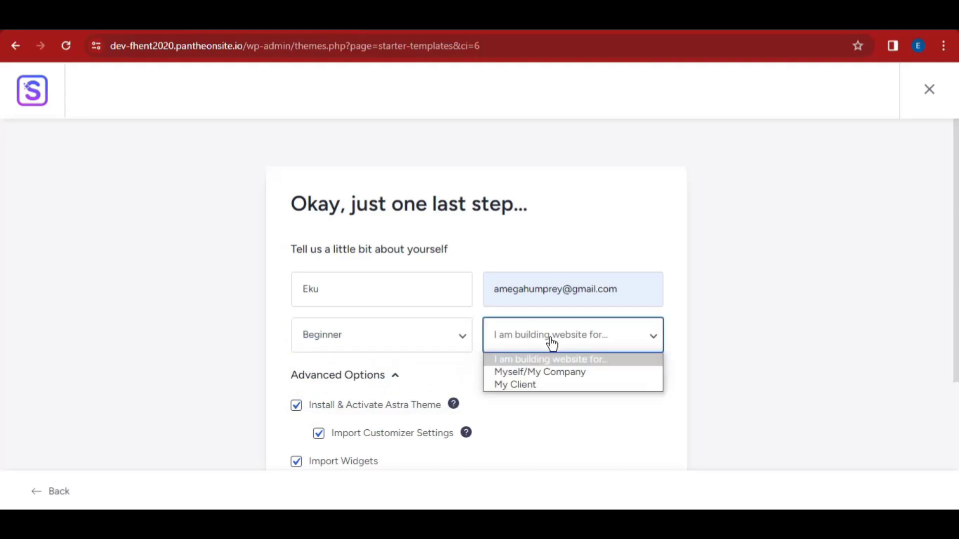
{"action": "left_click", "coordinate": [540, 373]}
{"action": "scroll", "coordinate": [511, 375], "scroll_direction": "down", "scroll_amount": 5}
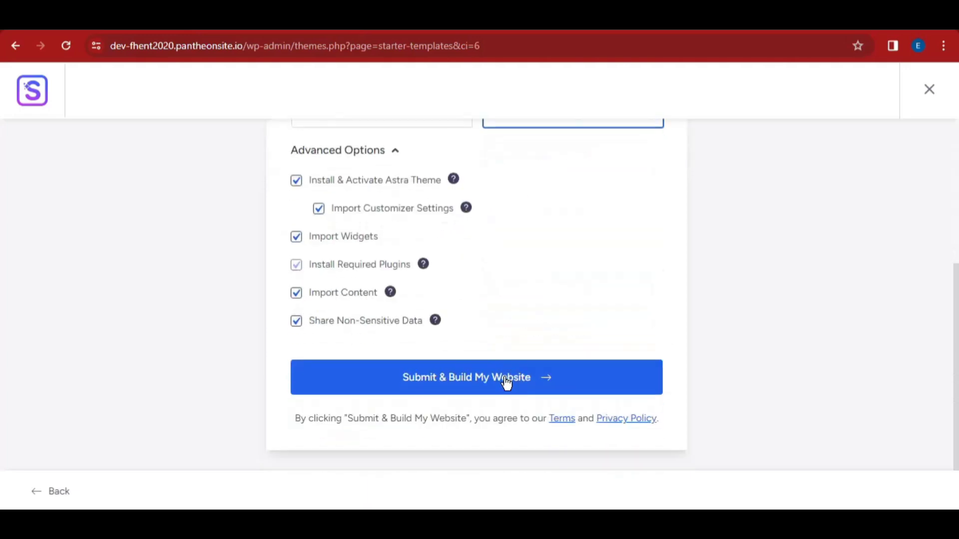
{"action": "left_click", "coordinate": [470, 379]}
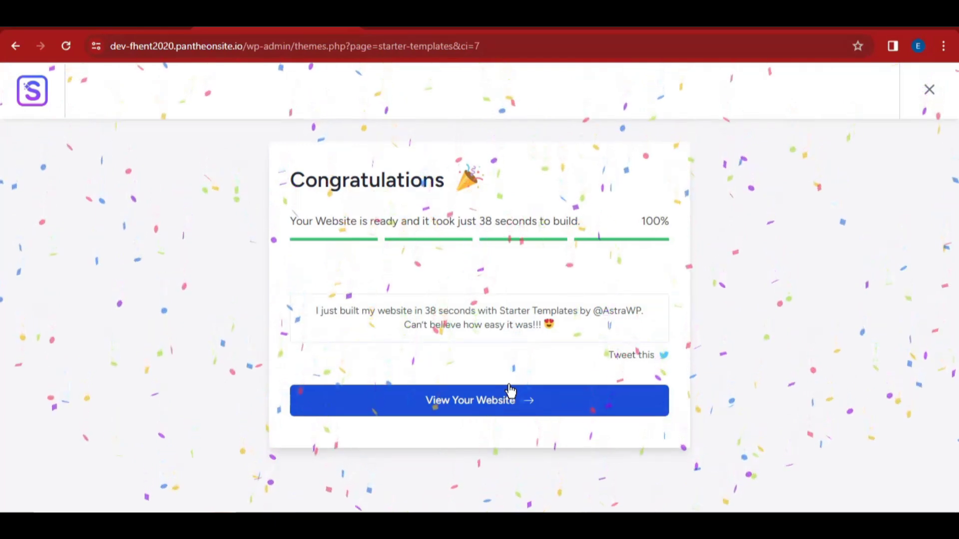
After the build reaches 100%, open the finished Outdoor Adventure site with View Your Website
{"action": "left_click", "coordinate": [472, 406]}
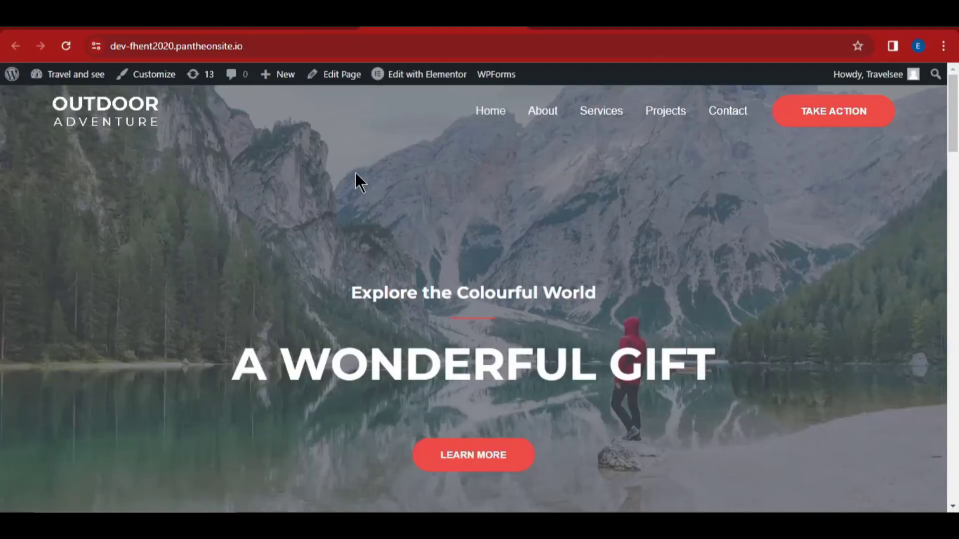
{"action": "scroll", "coordinate": [356, 170], "scroll_direction": "down", "scroll_amount": 15}
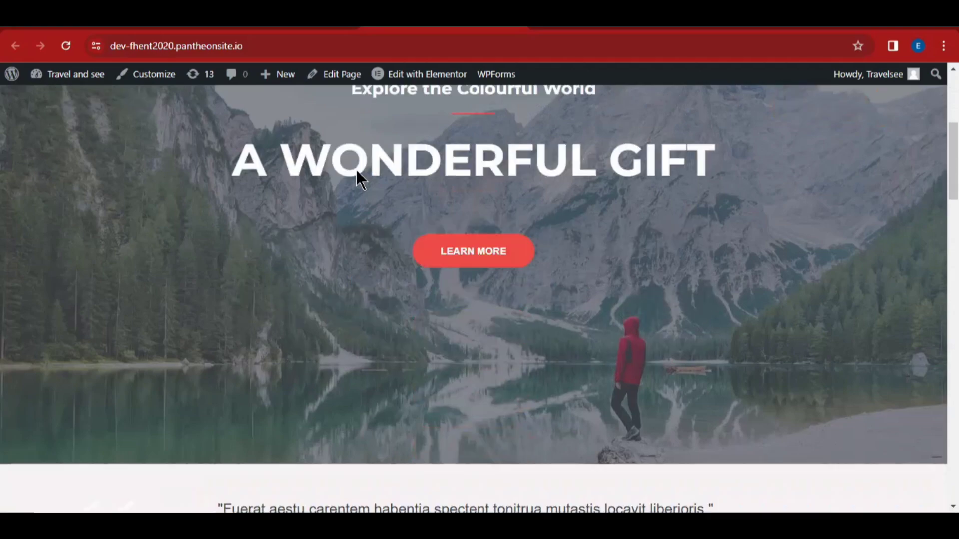
{"action": "scroll", "coordinate": [356, 172], "scroll_direction": "down", "scroll_amount": 5}
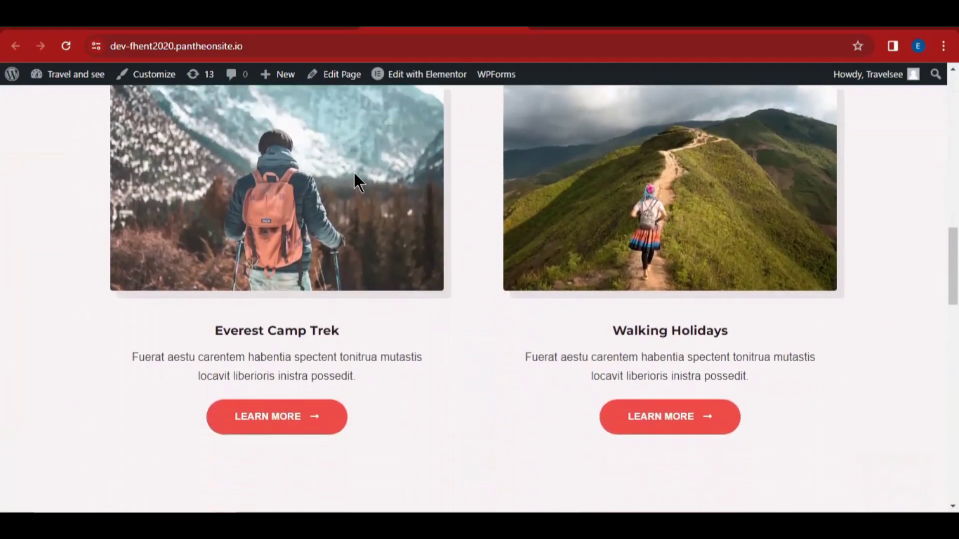
{"action": "scroll", "coordinate": [675, 265], "scroll_direction": "up", "scroll_amount": 4}
{"action": "scroll", "coordinate": [339, 235], "scroll_direction": "down", "scroll_amount": 15}
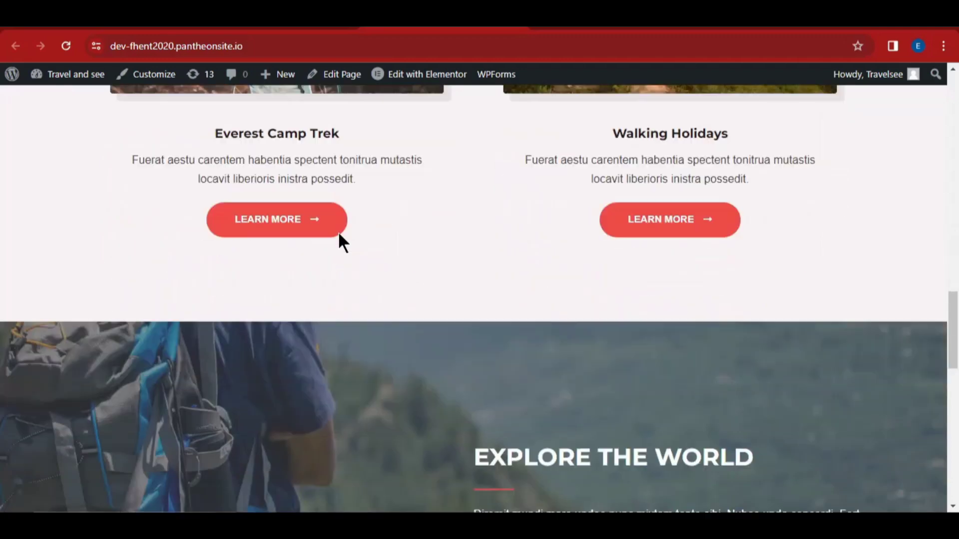
{"action": "scroll", "coordinate": [339, 234], "scroll_direction": "down", "scroll_amount": 2}
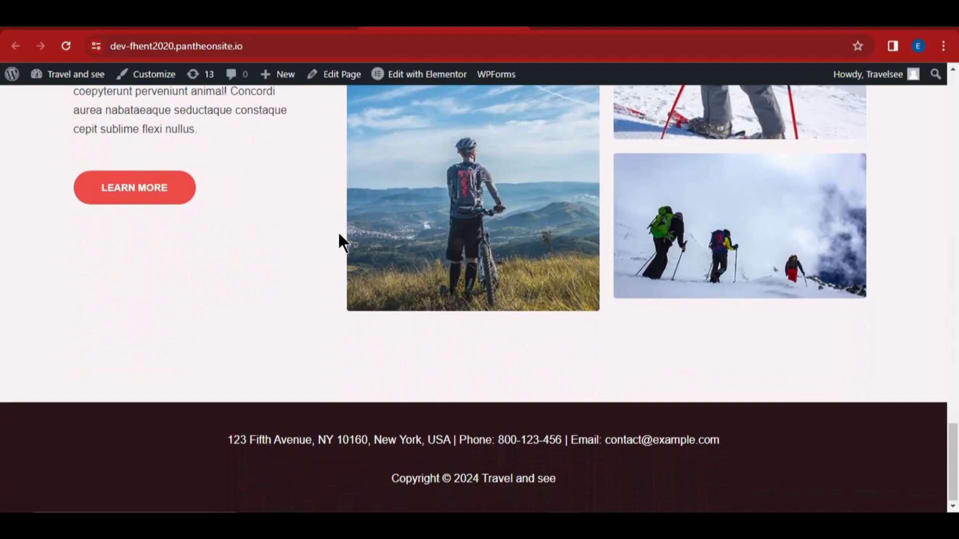
{"action": "scroll", "coordinate": [339, 233], "scroll_direction": "up", "scroll_amount": 6}
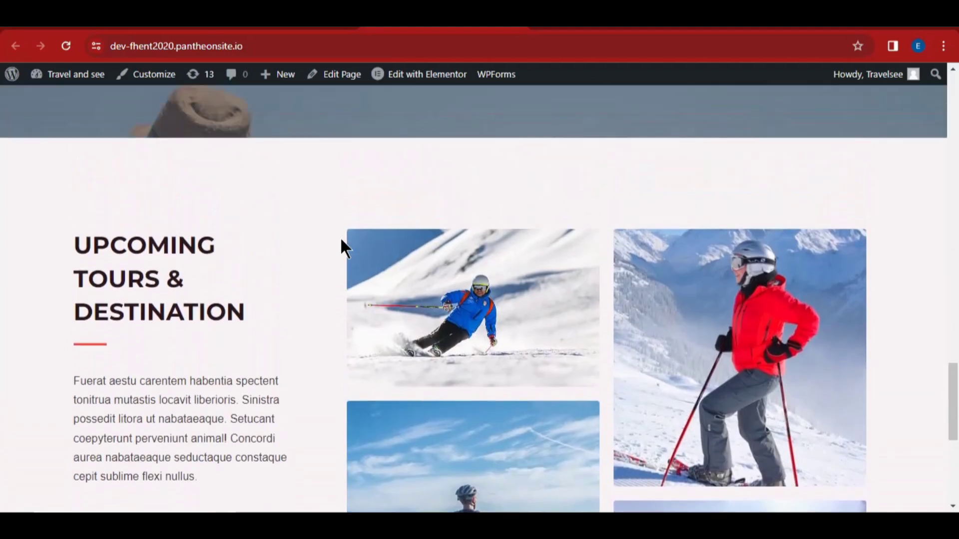
{"action": "scroll", "coordinate": [471, 433], "scroll_direction": "up", "scroll_amount": 7}
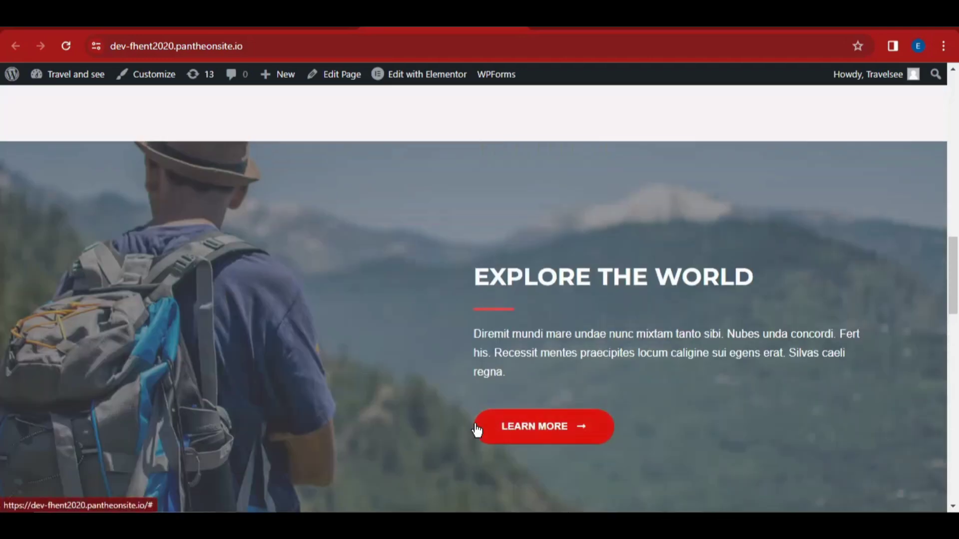
{"action": "scroll", "coordinate": [476, 429], "scroll_direction": "up", "scroll_amount": 10}
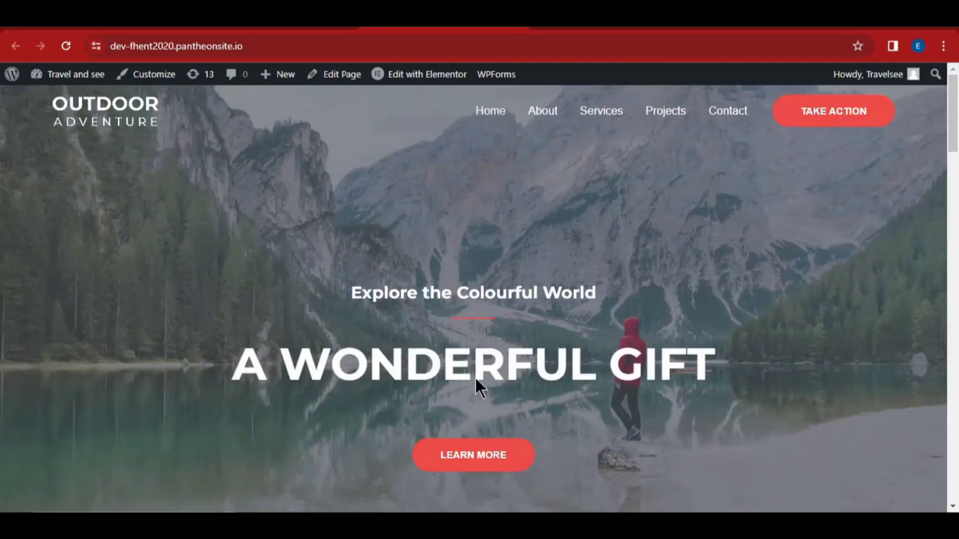
Open About from the header menu and scroll through WHO WE ARE?, Our Mission and Core Values
{"action": "mouse_move", "coordinate": [414, 83]}
{"action": "left_click", "coordinate": [544, 112]}
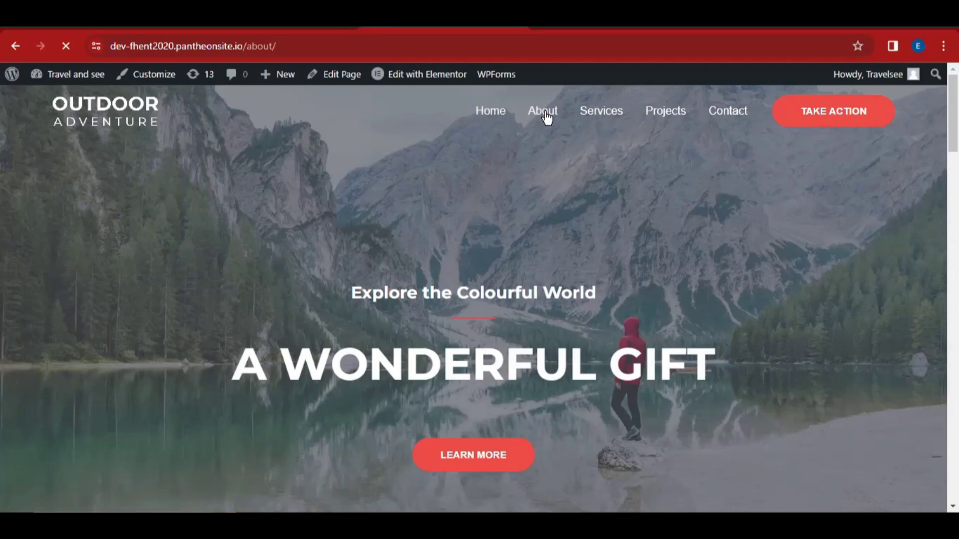
{"action": "scroll", "coordinate": [412, 261], "scroll_direction": "down", "scroll_amount": 12}
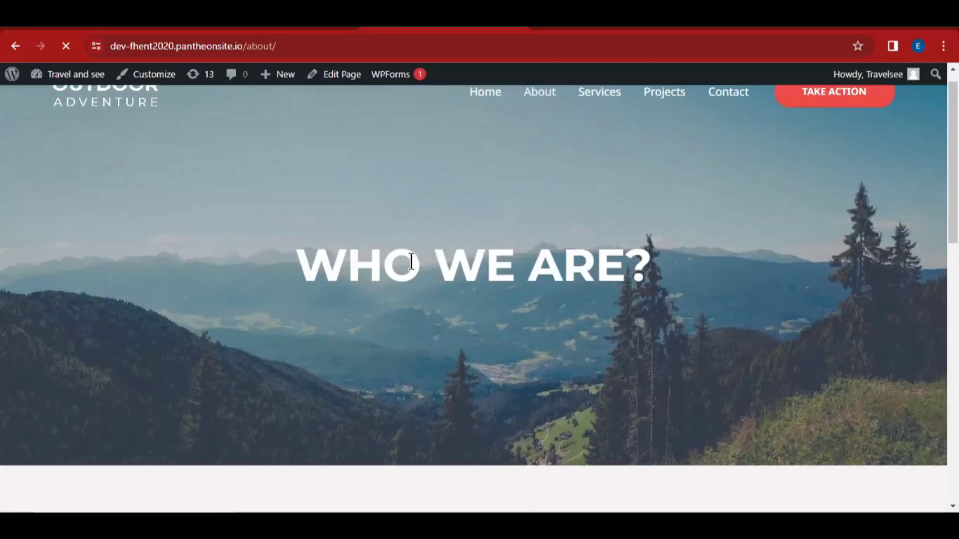
{"action": "scroll", "coordinate": [412, 263], "scroll_direction": "up", "scroll_amount": 12}
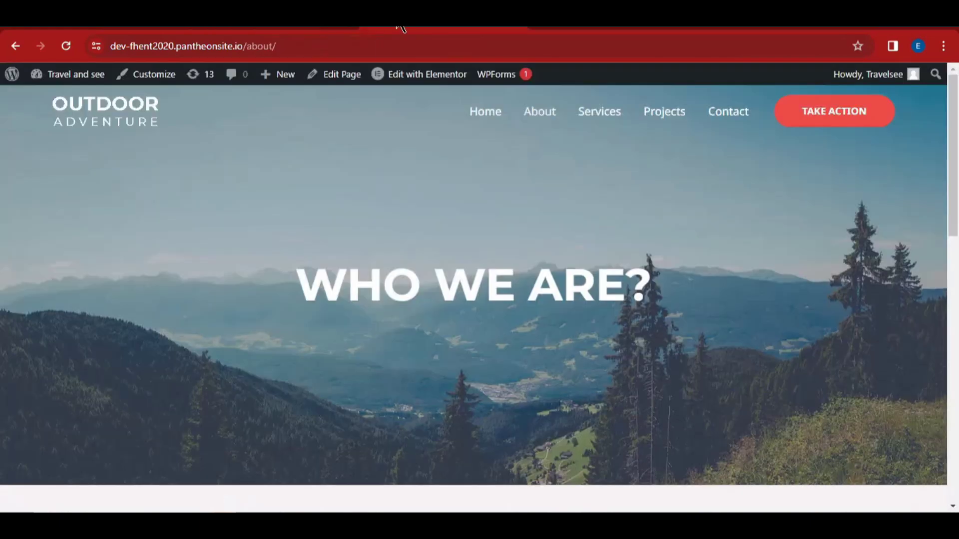
{"action": "scroll", "coordinate": [383, 296], "scroll_direction": "down", "scroll_amount": 4}
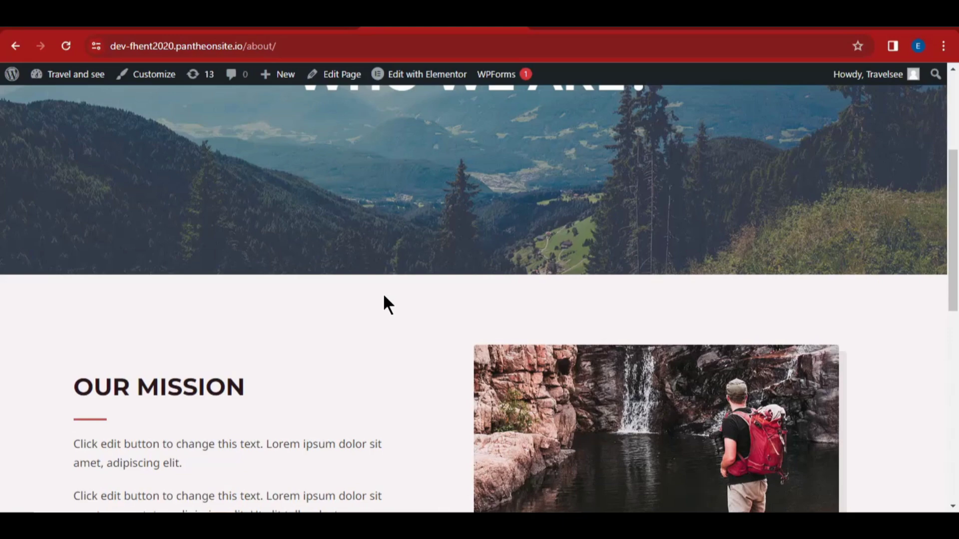
{"action": "scroll", "coordinate": [390, 296], "scroll_direction": "up", "scroll_amount": 4}
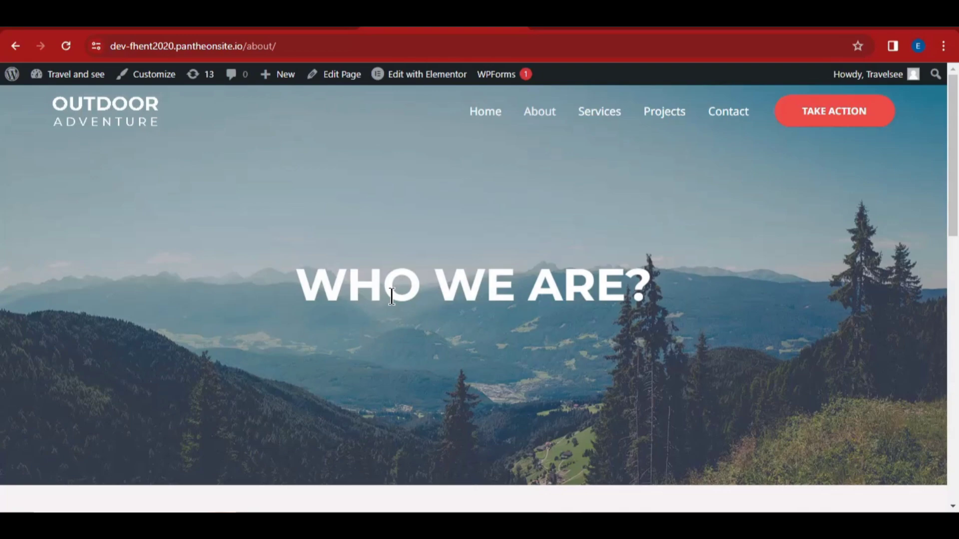
{"action": "scroll", "coordinate": [392, 296], "scroll_direction": "down", "scroll_amount": 10}
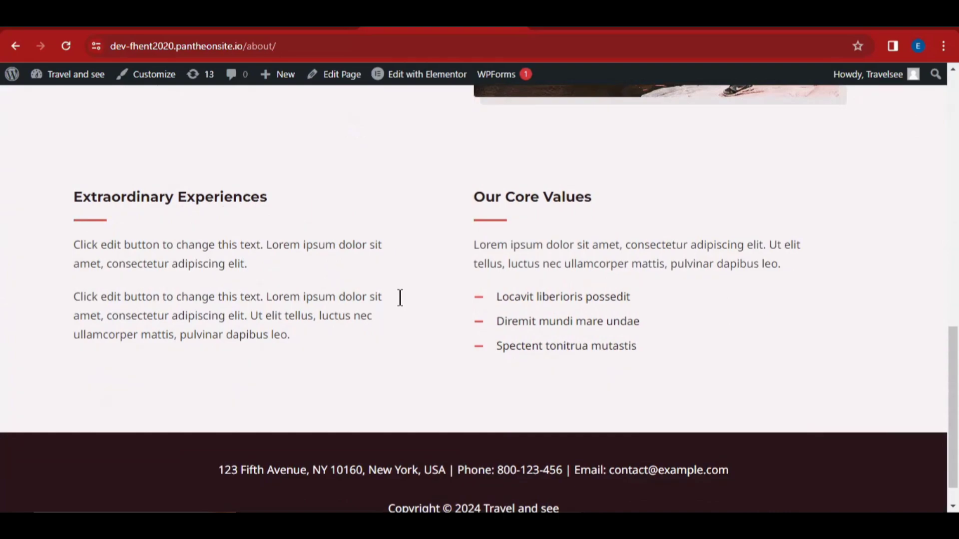
{"action": "scroll", "coordinate": [400, 298], "scroll_direction": "up", "scroll_amount": 10}
{"action": "scroll", "coordinate": [406, 298], "scroll_direction": "up", "scroll_amount": 5}
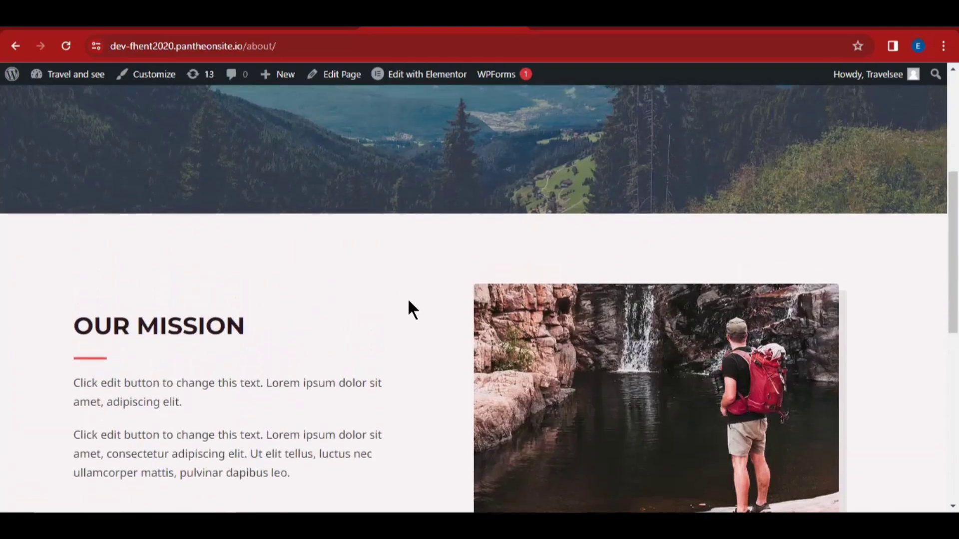